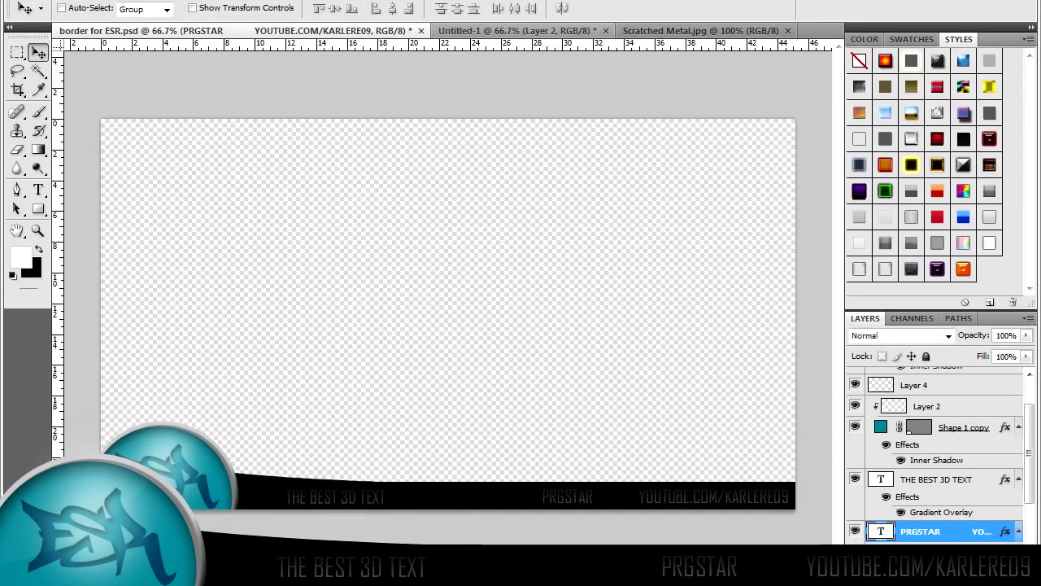
# - View the Untitled-1 document in Photoshop, and check the font used by the MoText object in Cinema 4D
pyautogui.click(498, 31)
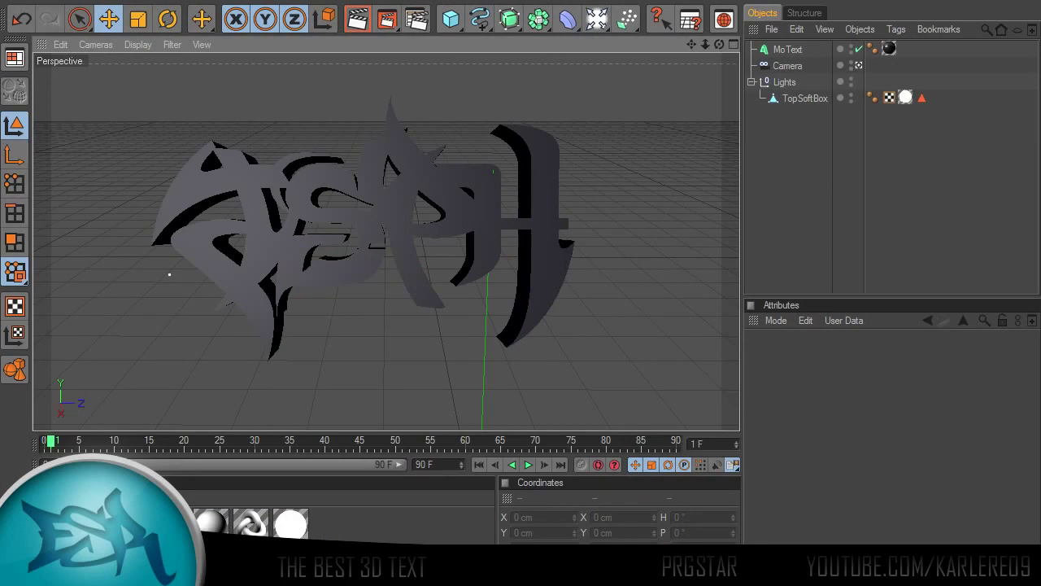
pyautogui.click(788, 50)
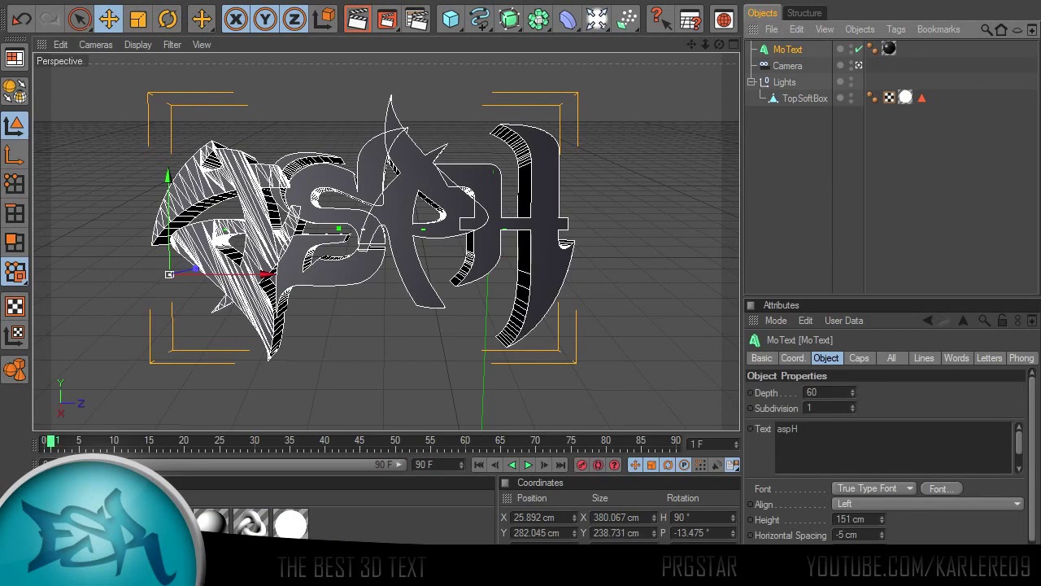
pyautogui.click(941, 488)
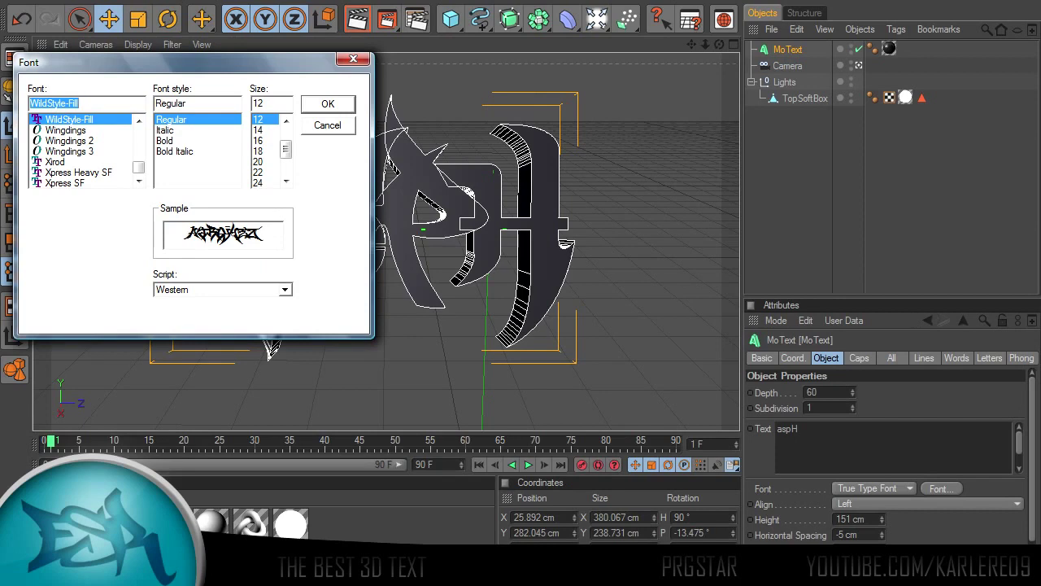
pyautogui.press('Return')
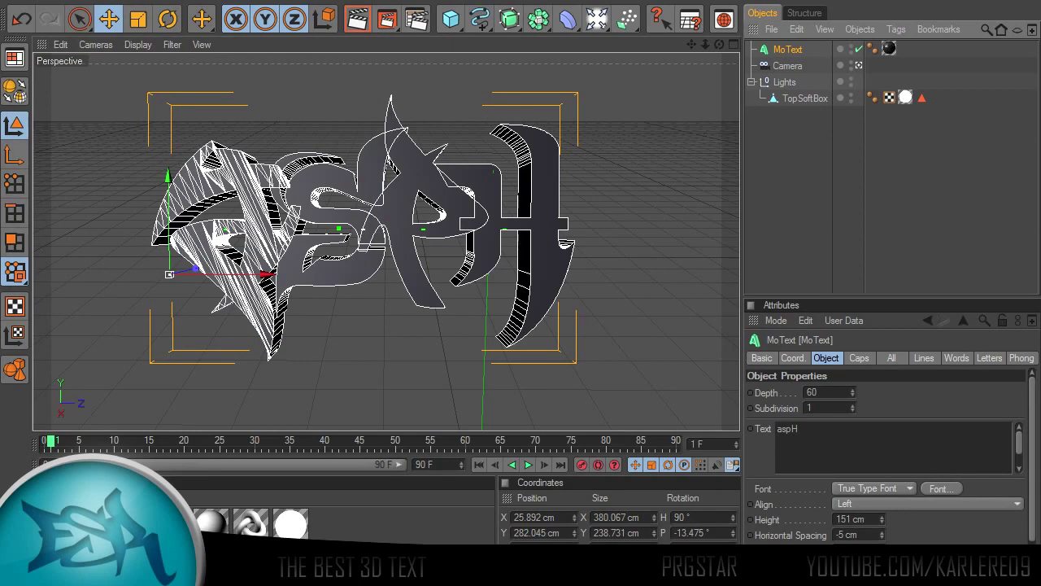
# - Duplicate the MoText object in place
pyautogui.hotkey('ctrl', 'c')
pyautogui.hotkey('ctrl', 'v')
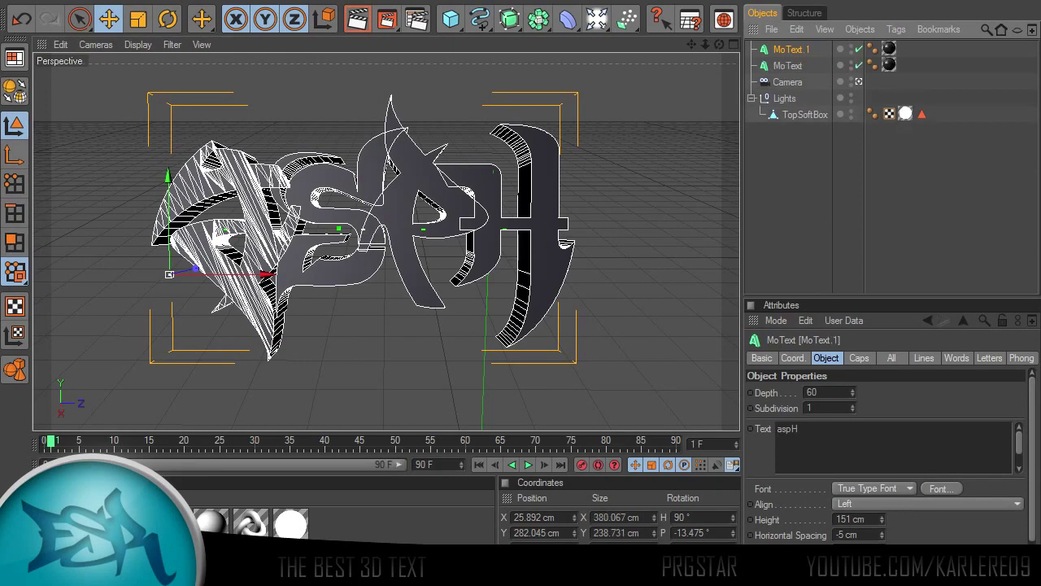
pyautogui.click(801, 195)
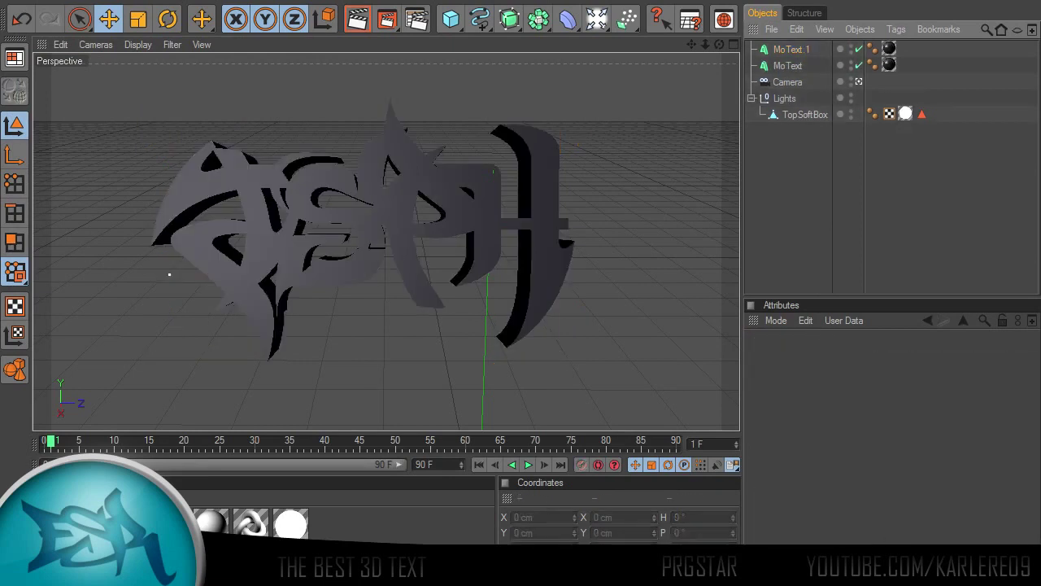
# - Set both the start and end caps of the MoText.1 copy to Fillet Cap
pyautogui.click(790, 50)
pyautogui.click(859, 358)
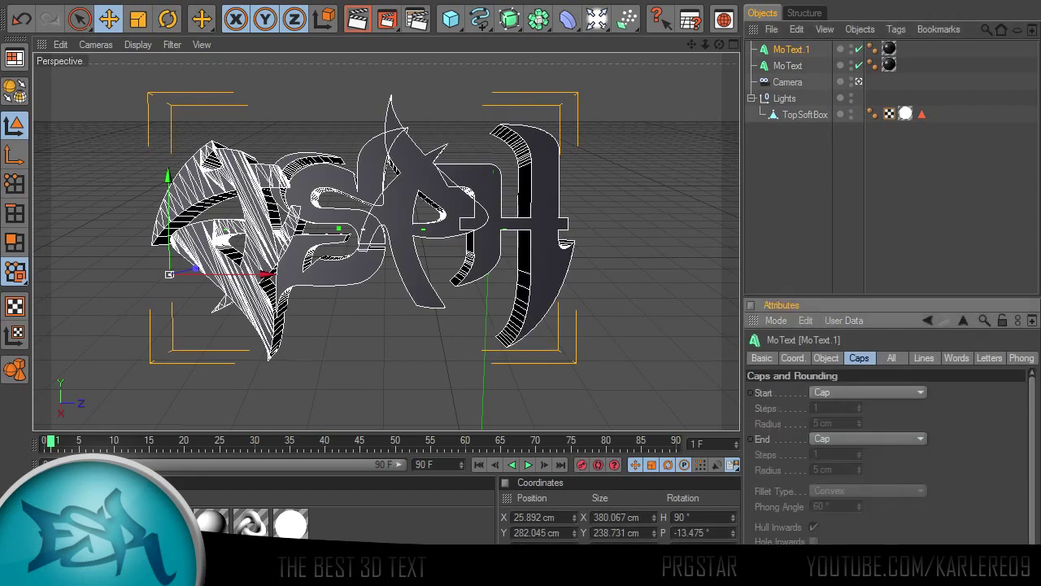
pyautogui.click(868, 392)
pyautogui.click(832, 454)
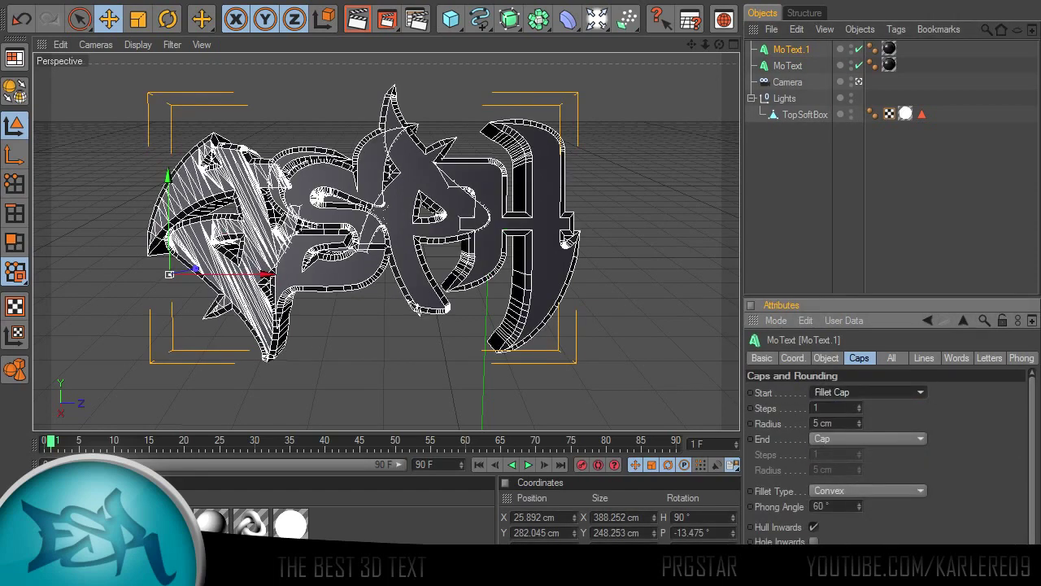
pyautogui.click(868, 439)
pyautogui.click(833, 501)
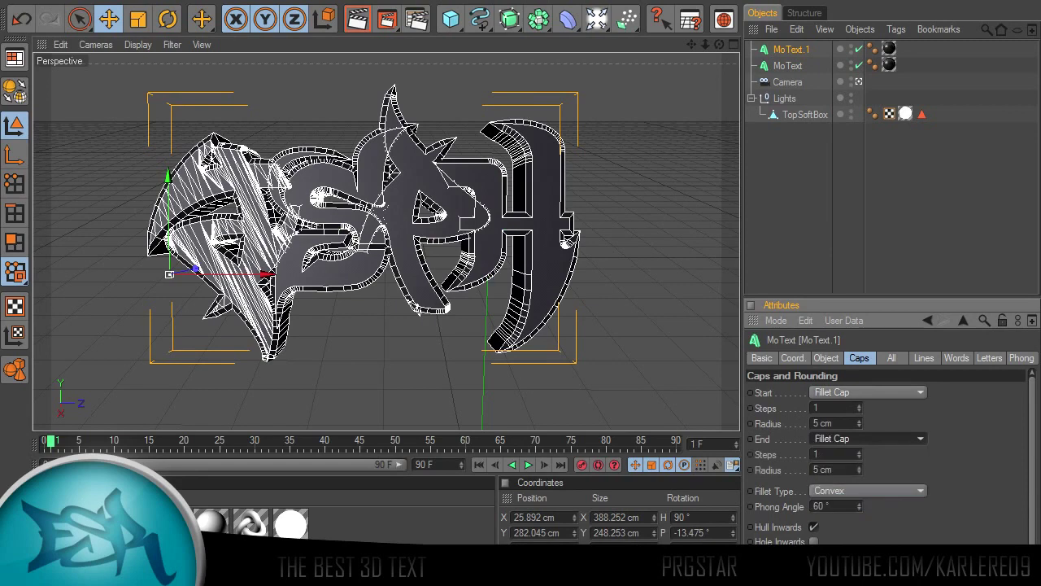
# - Set the start and end fillet radius of MoText.1 to 1 cm each
pyautogui.moveTo(820, 470); pyautogui.dragTo(812, 471)
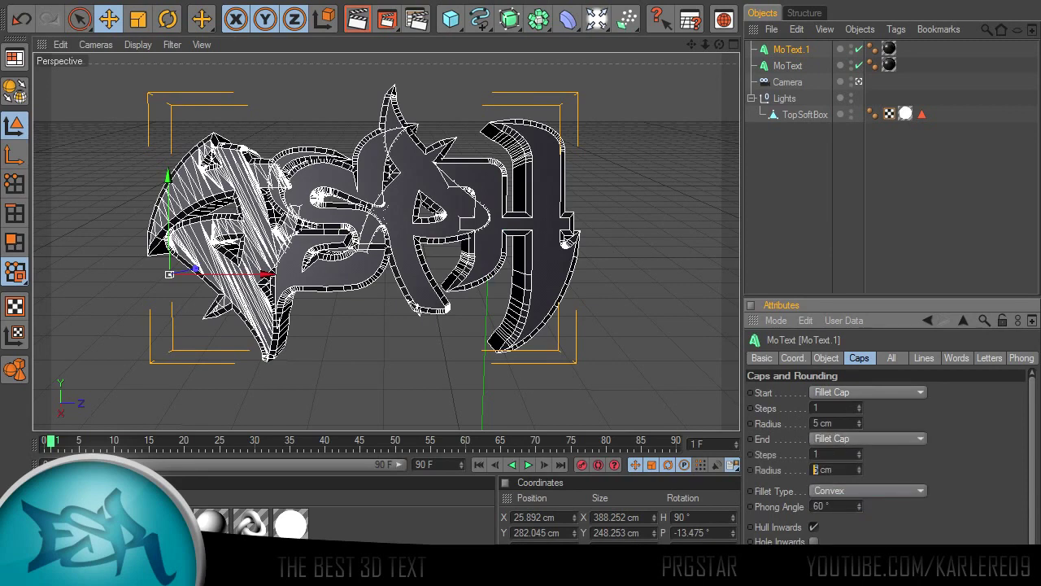
pyautogui.write('1')
pyautogui.press('Return')
pyautogui.doubleClick(816, 423)
pyautogui.write('1')
pyautogui.click(806, 191)
pyautogui.click(791, 49)
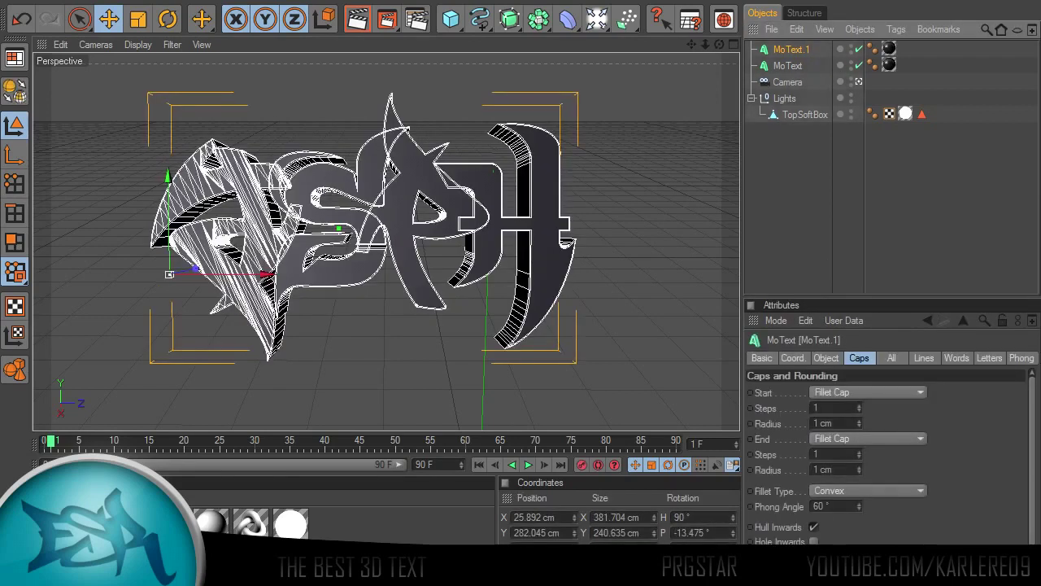
# - Shift MoText.1 slightly along its depth axis relative to the original text, to about X 23 cm
pyautogui.click(859, 82)
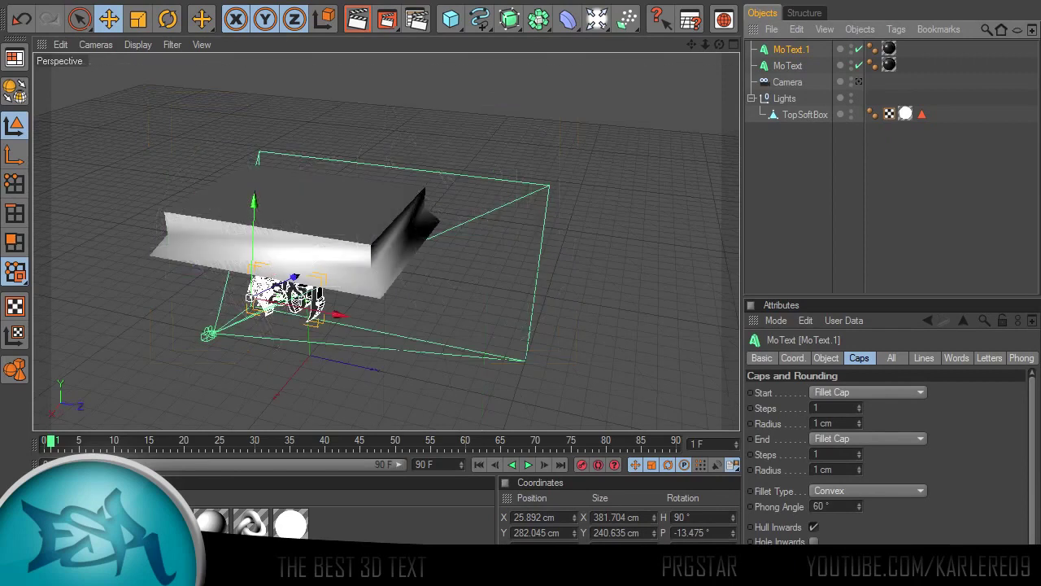
pyautogui.moveTo(705, 45); pyautogui.dragTo(736, 10)
pyautogui.hotkey('ctrl', 'z')
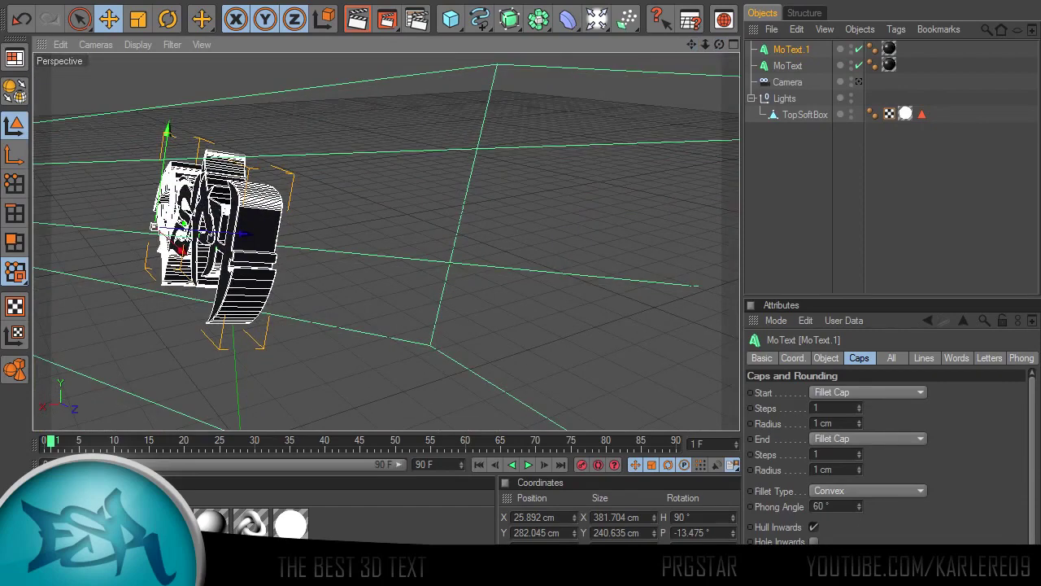
pyautogui.moveTo(706, 45)
pyautogui.mouseDown()
pyautogui.moveTo(769, 45)
pyautogui.moveTo(723, 37)
pyautogui.mouseUp()
pyautogui.moveTo(181, 218); pyautogui.dragTo(172, 217)
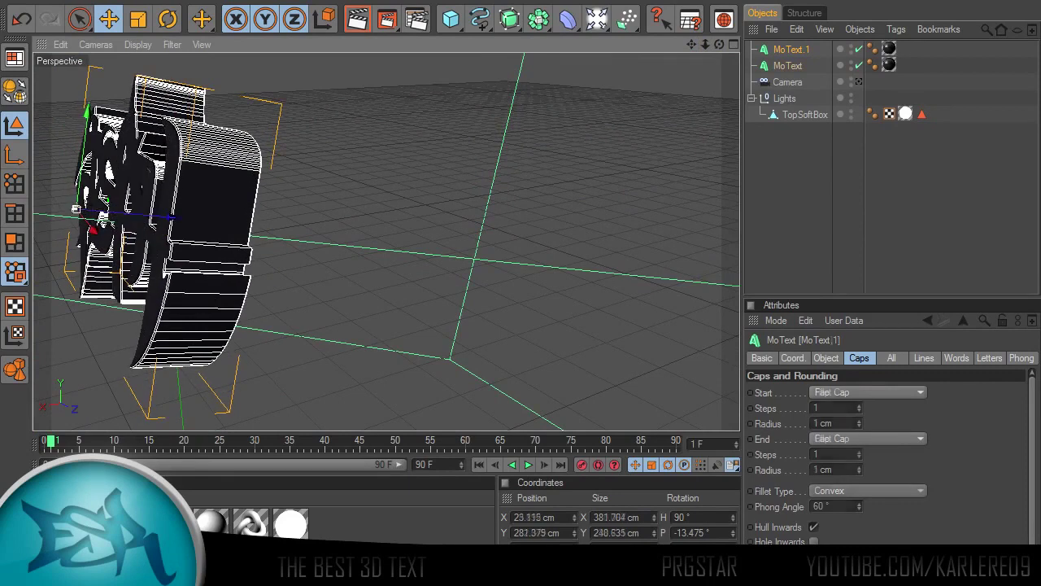
pyautogui.click(787, 66)
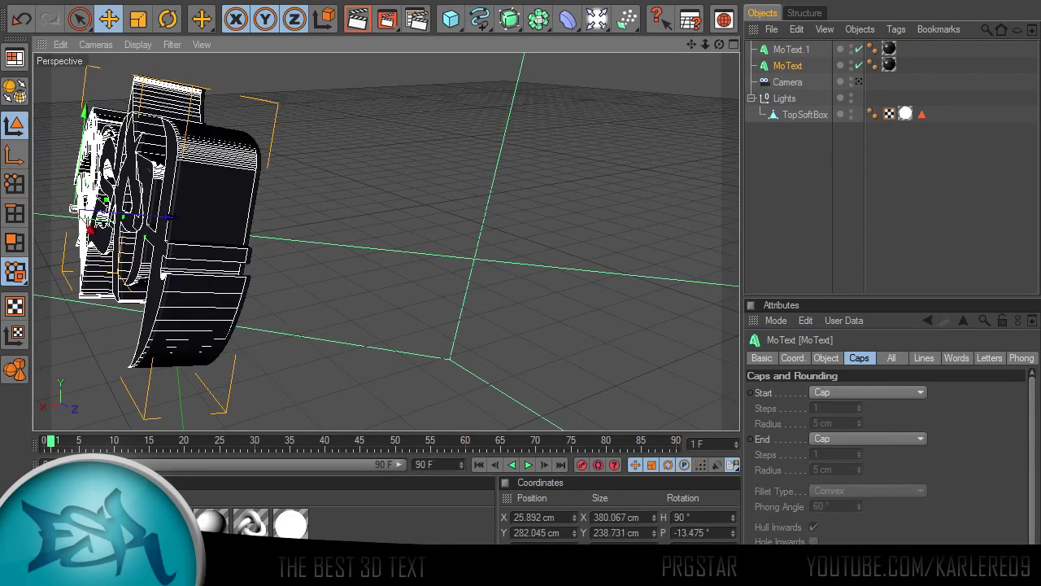
pyautogui.hotkey('ctrl', 'shift', 'a')
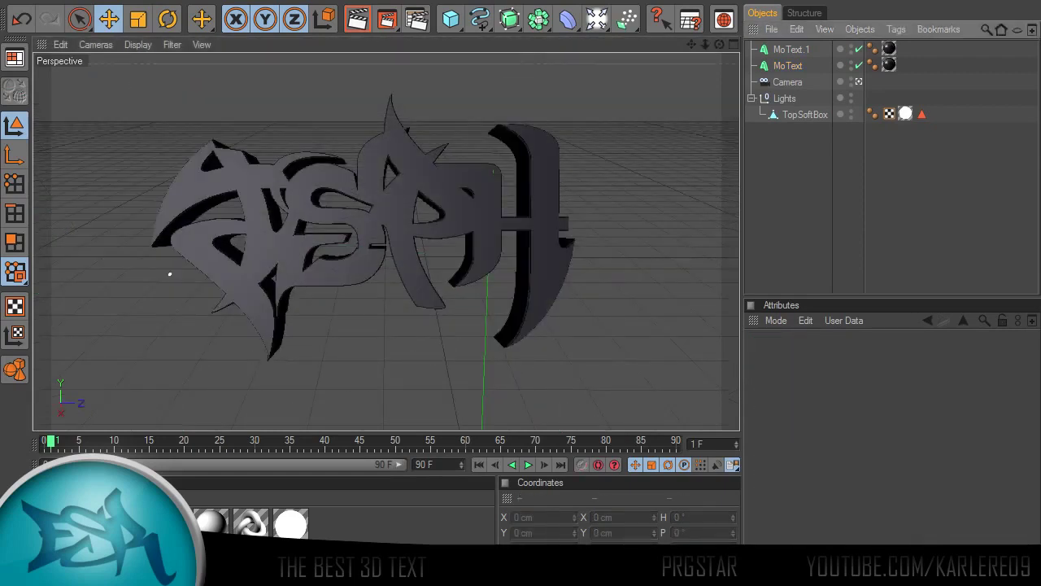
# - Set the color of the near-black Mat.3 material to RGB 107, 106, 105
pyautogui.doubleClick(53, 525)
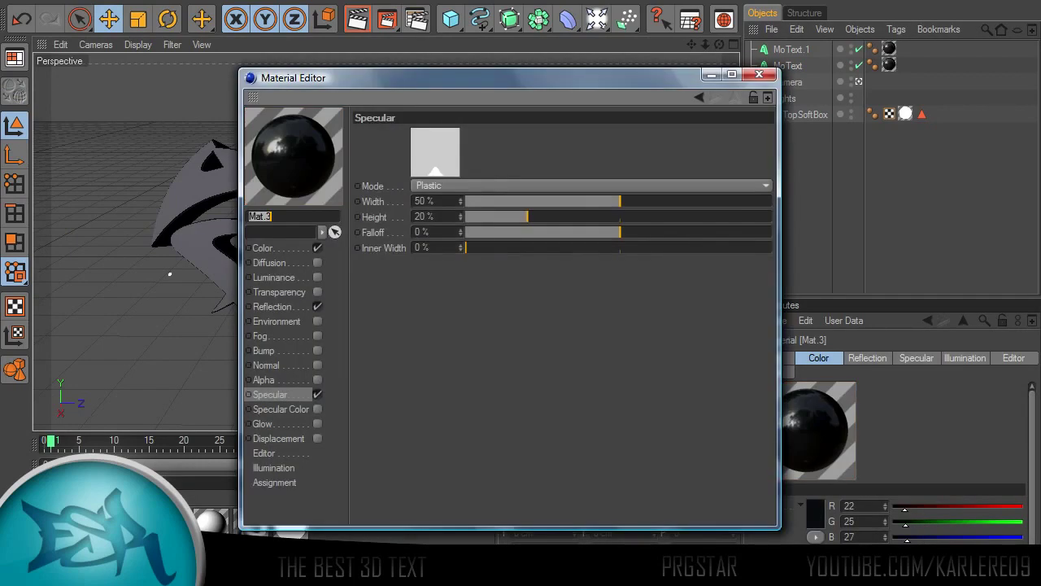
pyautogui.click(264, 248)
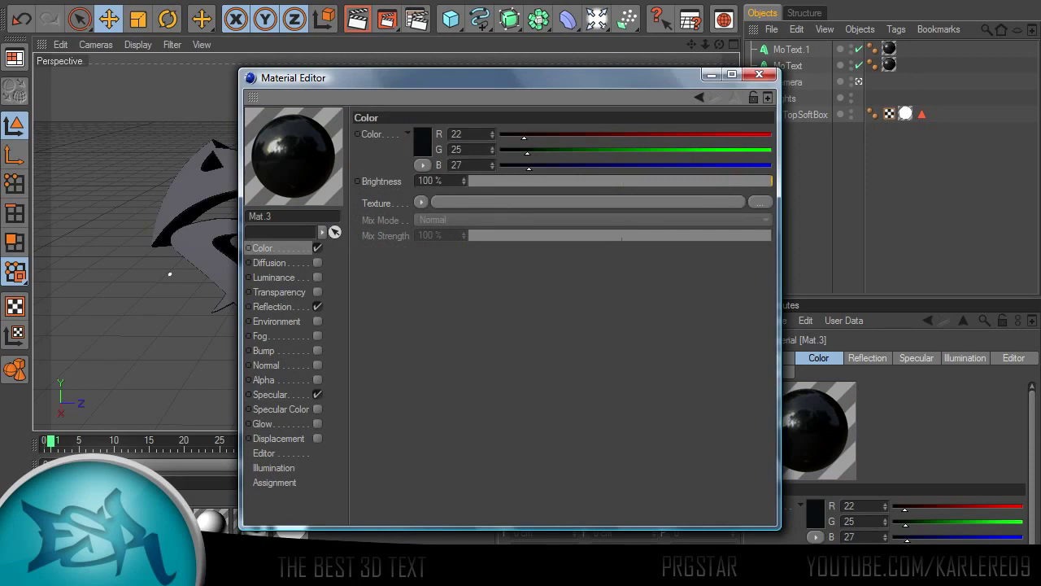
pyautogui.click(557, 166)
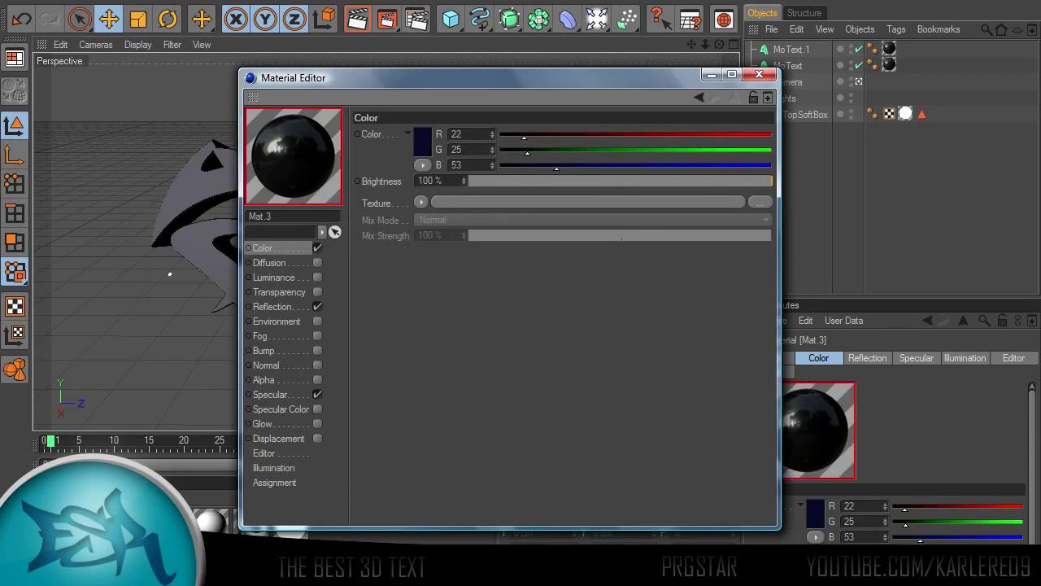
pyautogui.click(557, 151)
pyautogui.click(557, 135)
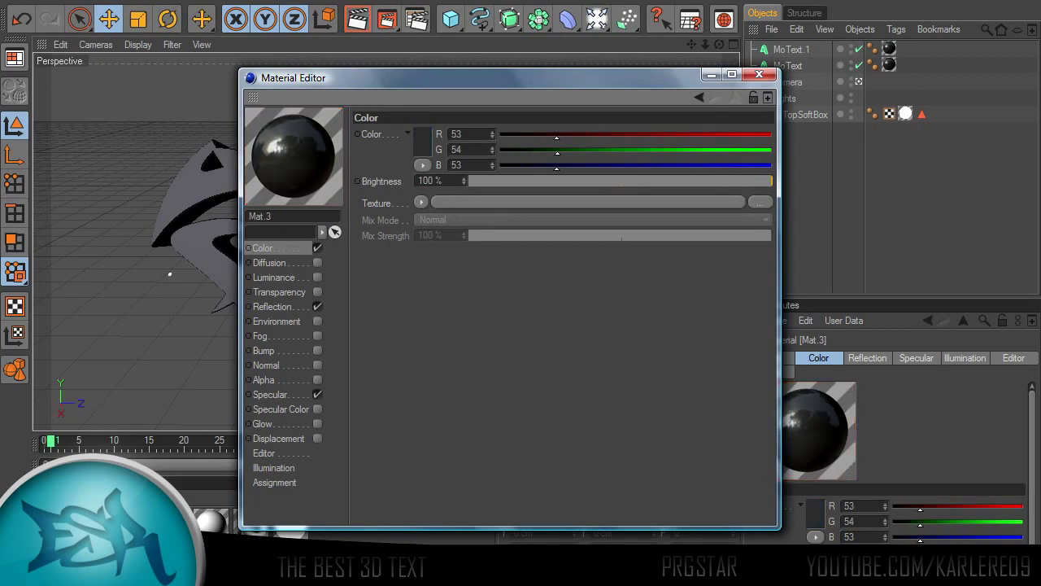
pyautogui.click(614, 136)
pyautogui.click(612, 151)
pyautogui.click(612, 165)
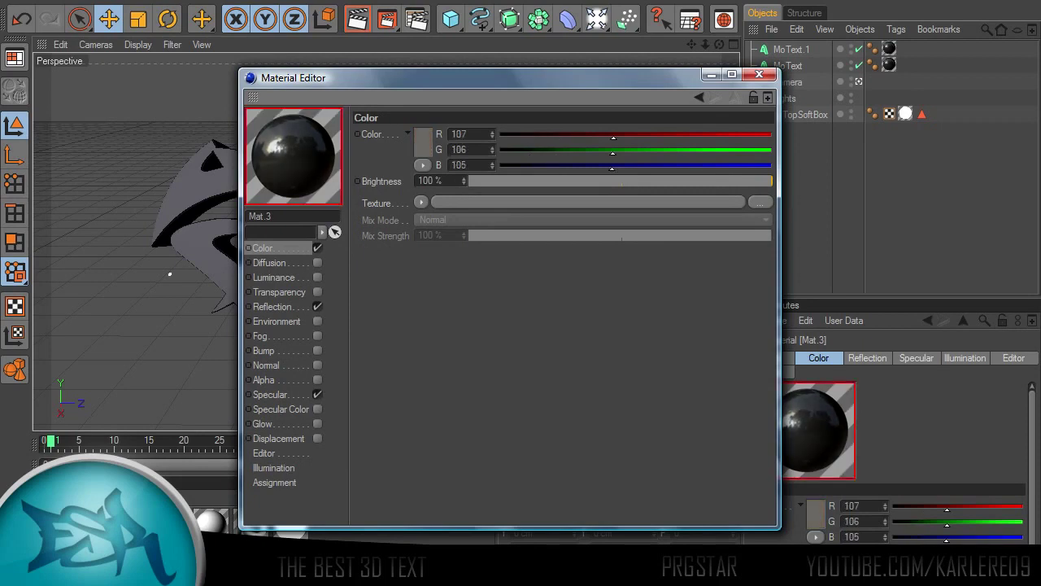
# - Review the grey material's reflection and specular settings, and apply the material to the original MoText object
pyautogui.click(276, 306)
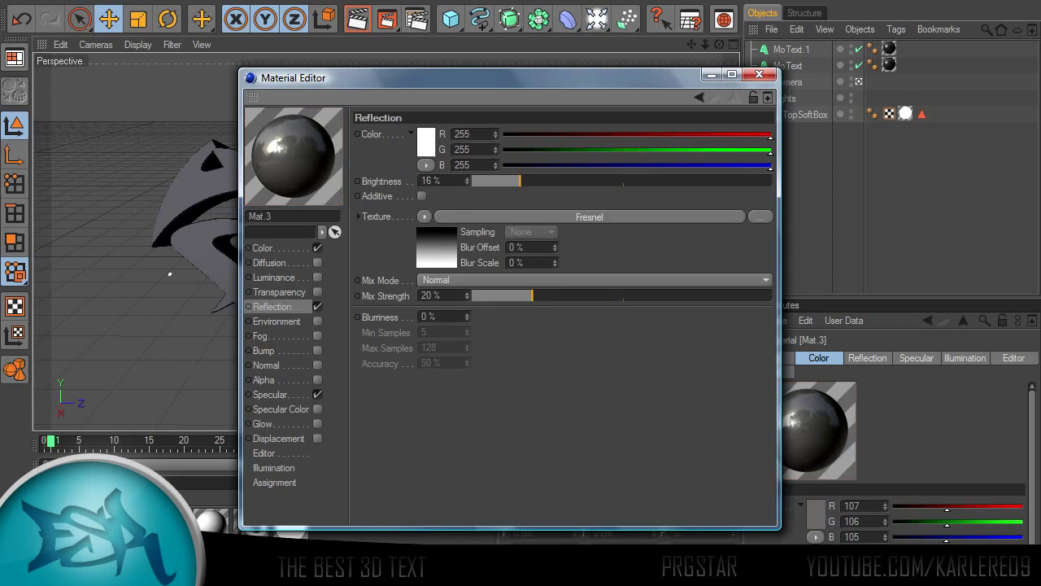
pyautogui.click(273, 395)
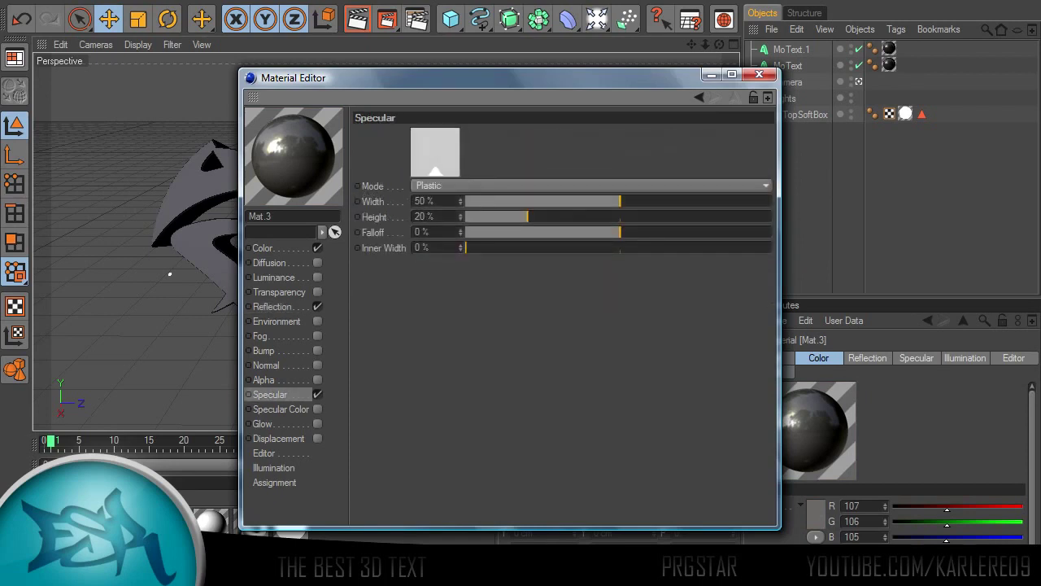
pyautogui.moveTo(455, 79); pyautogui.dragTo(685, 113)
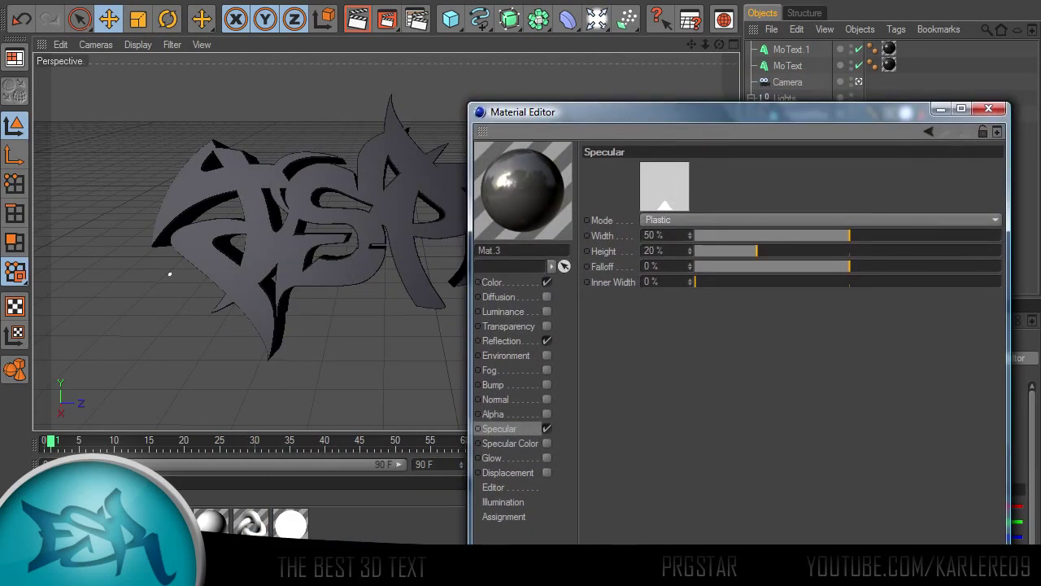
pyautogui.click(989, 109)
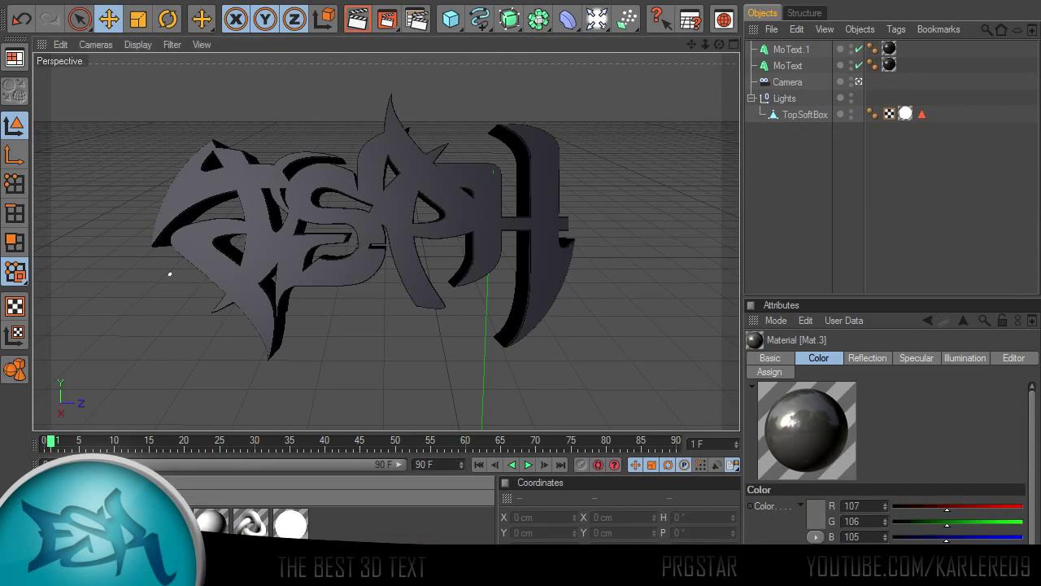
pyautogui.moveTo(52, 525); pyautogui.dragTo(788, 66)
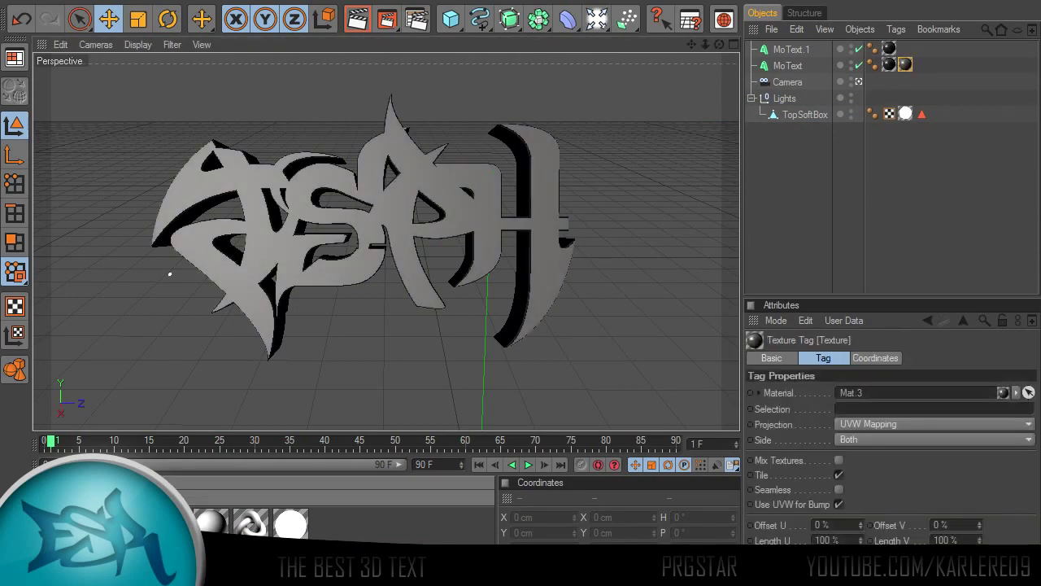
# - Inspect the color settings of the other dark Mat.3 material and close its editor
pyautogui.doubleClick(51, 525)
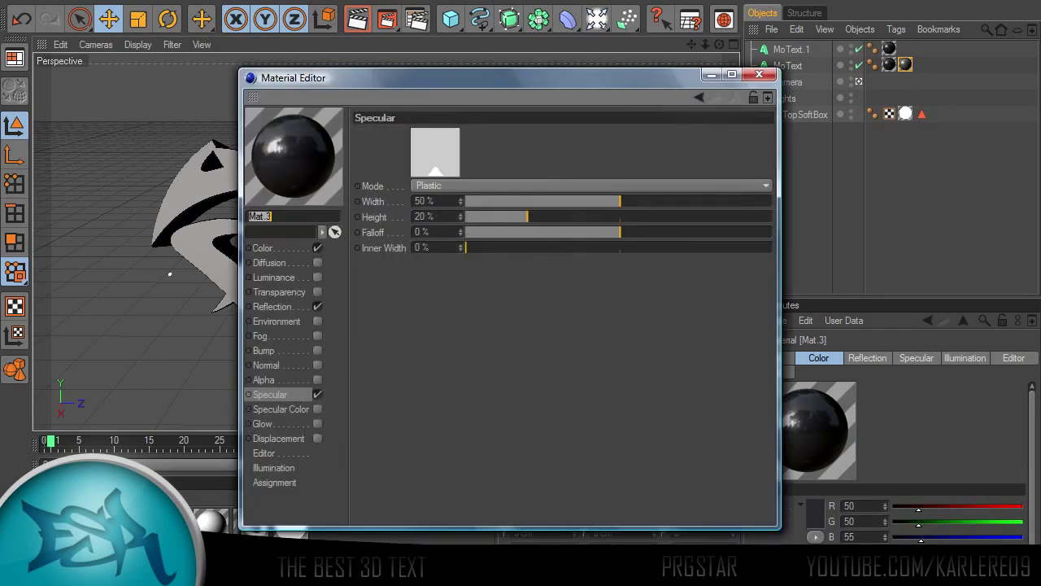
pyautogui.click(263, 248)
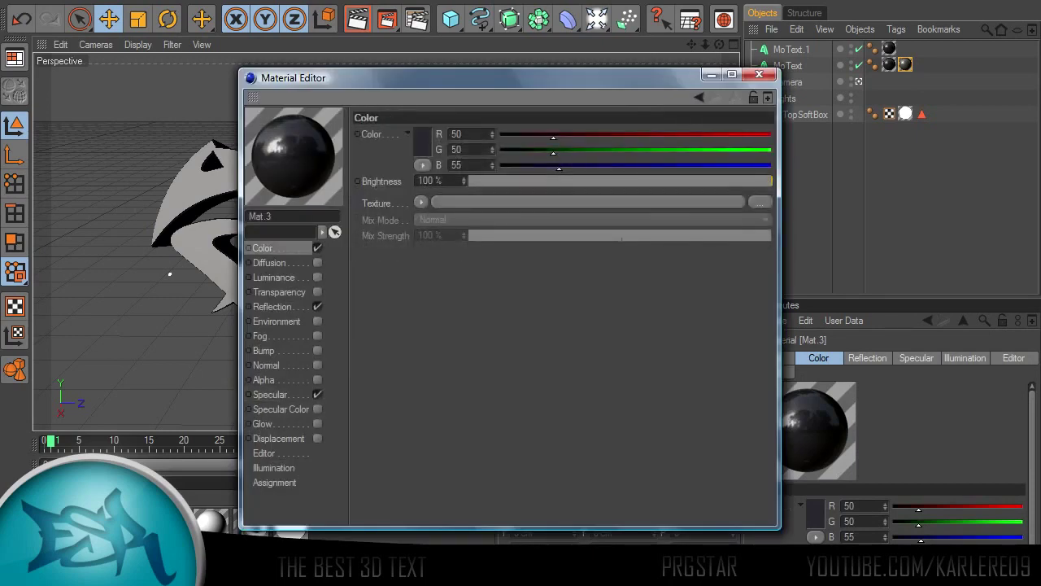
pyautogui.moveTo(342, 77); pyautogui.dragTo(449, 59)
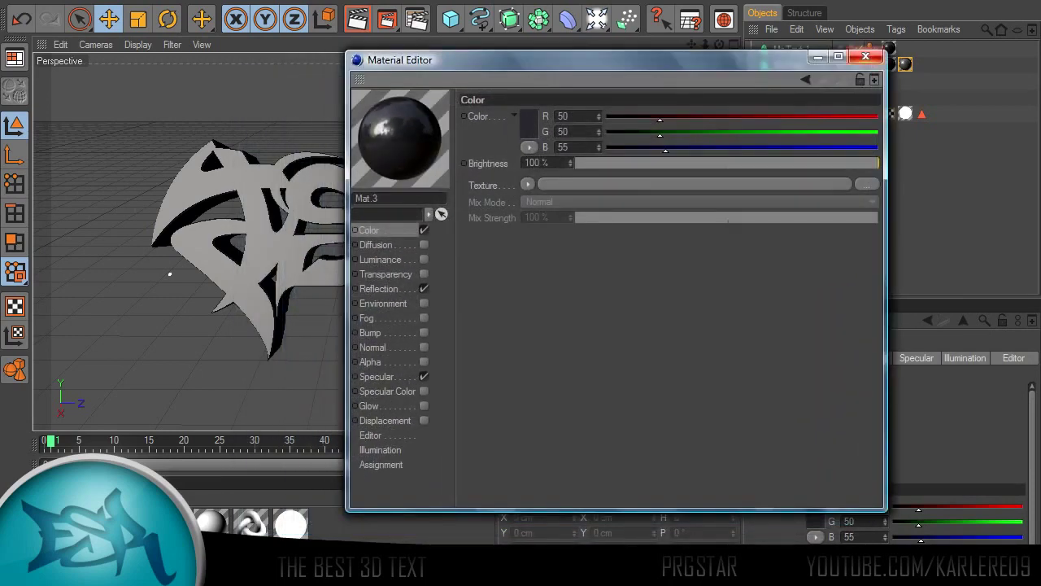
pyautogui.click(865, 56)
# - Darken the color of the grey material applied to MoText to RGB 60, 60, 58
pyautogui.keyDown('alt'); pyautogui.moveTo(169, 274); pyautogui.dragTo(40, 214); pyautogui.keyUp('alt')
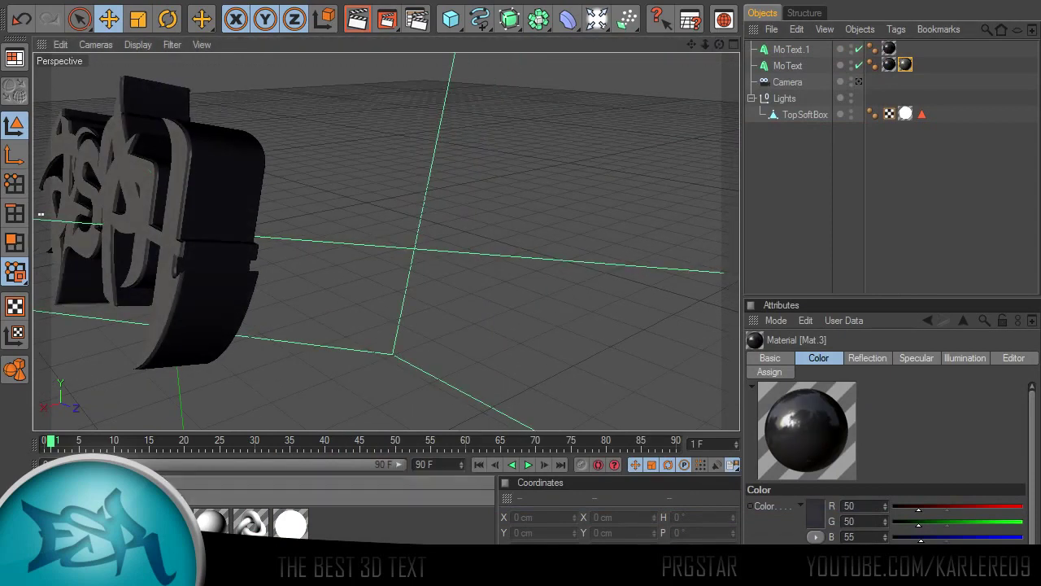
pyautogui.doubleClick(210, 521)
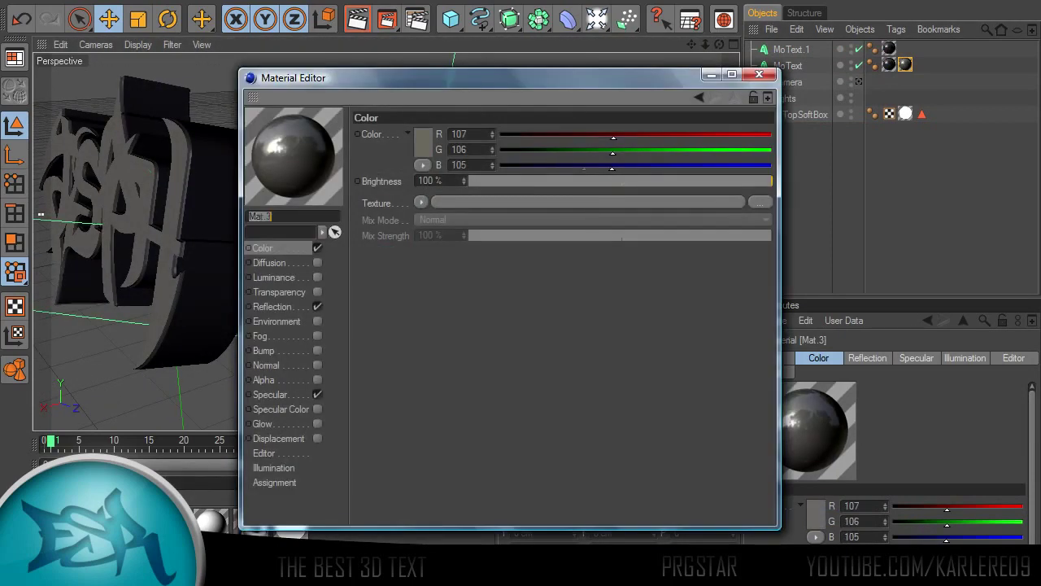
pyautogui.moveTo(584, 167); pyautogui.dragTo(562, 166)
pyautogui.click(564, 152)
pyautogui.click(564, 136)
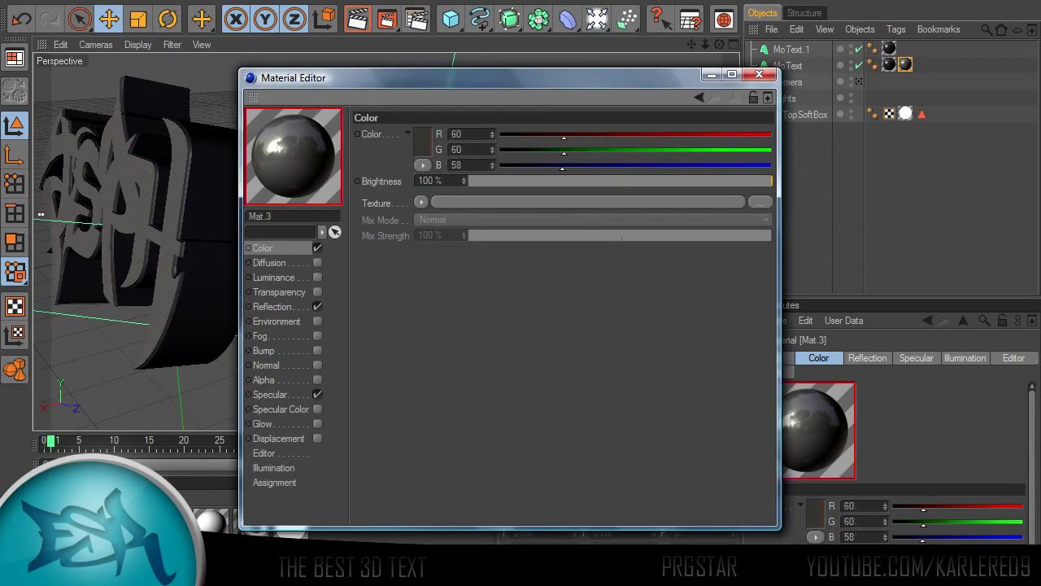
pyautogui.click(759, 75)
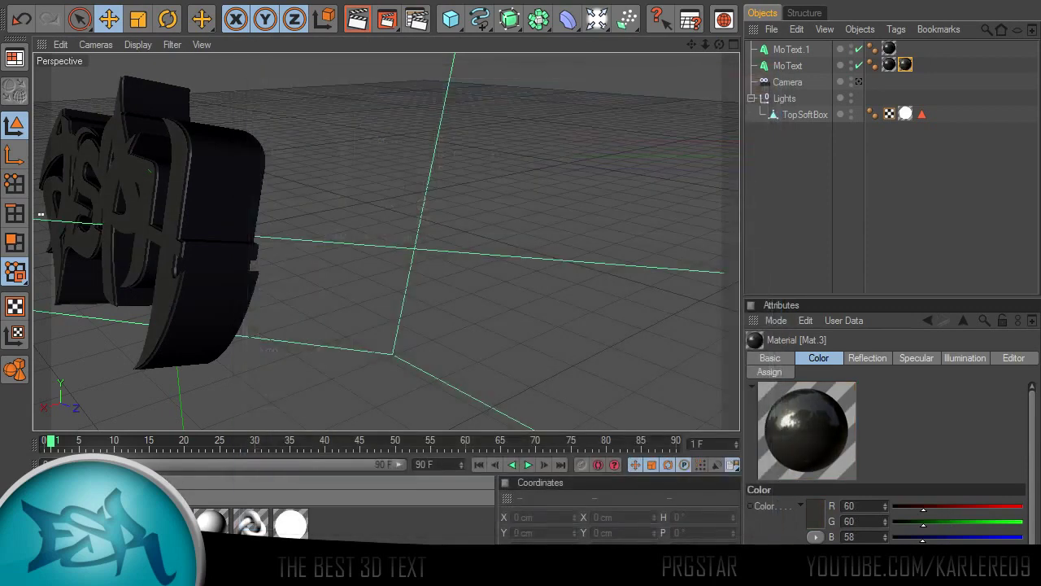
# - Set the color of the material applied to the original MoText to RGB 37, 37, 37
pyautogui.doubleClick(51, 523)
pyautogui.click(557, 152)
pyautogui.click(553, 136)
pyautogui.click(550, 167)
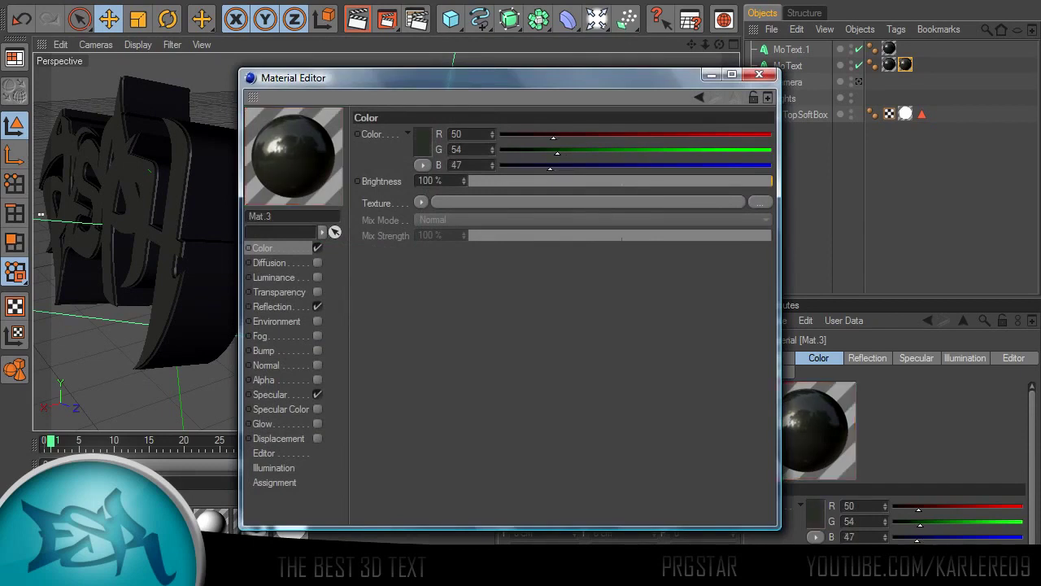
pyautogui.moveTo(550, 167); pyautogui.dragTo(527, 167)
pyautogui.click(539, 166)
pyautogui.click(540, 151)
pyautogui.click(540, 136)
pyautogui.click(759, 74)
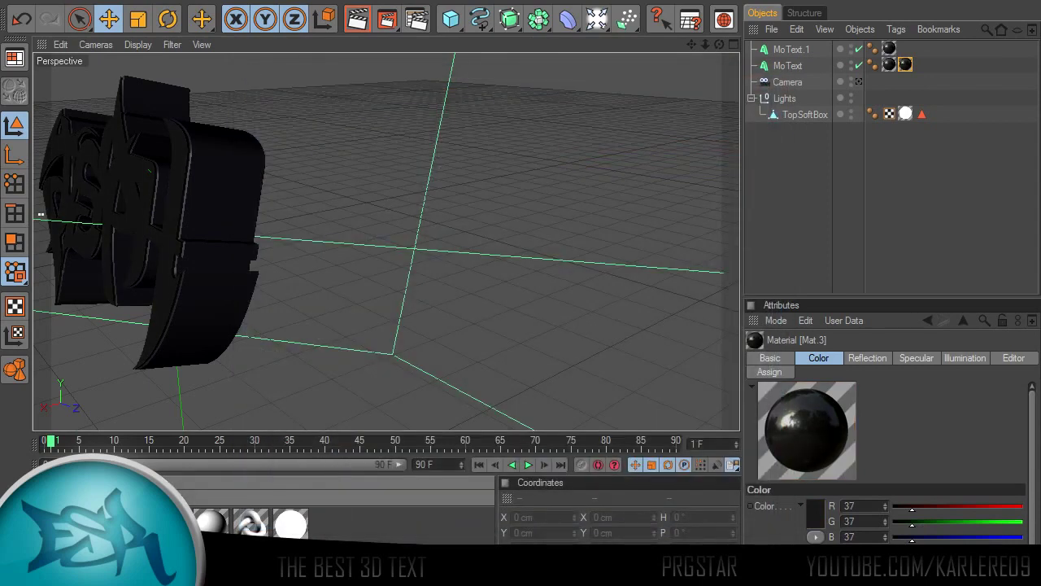
# - Duplicate the original MoText object in place
pyautogui.keyDown('alt'); pyautogui.moveTo(41, 213); pyautogui.dragTo(169, 274); pyautogui.keyUp('alt')
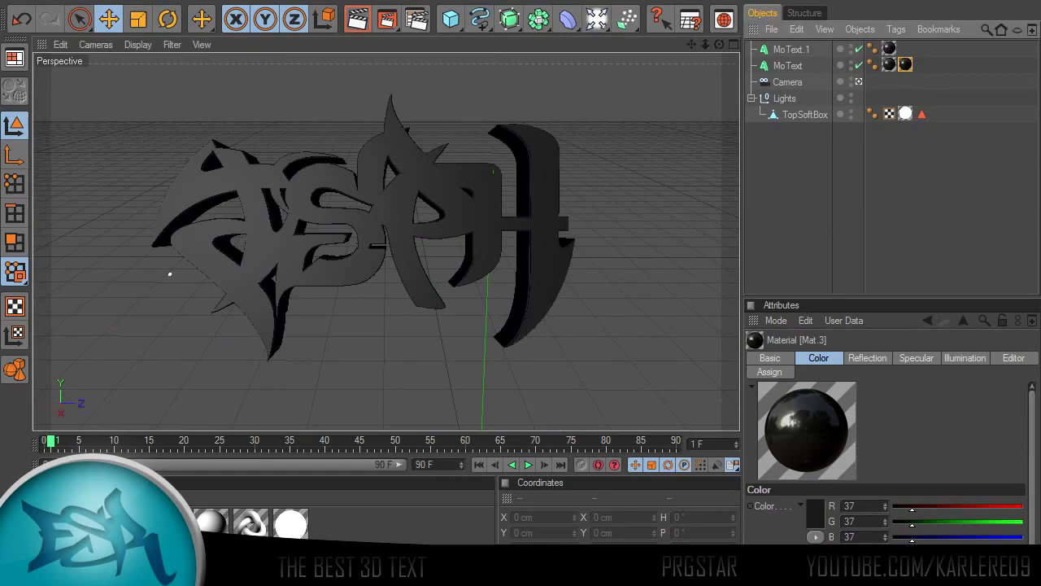
pyautogui.click(169, 274)
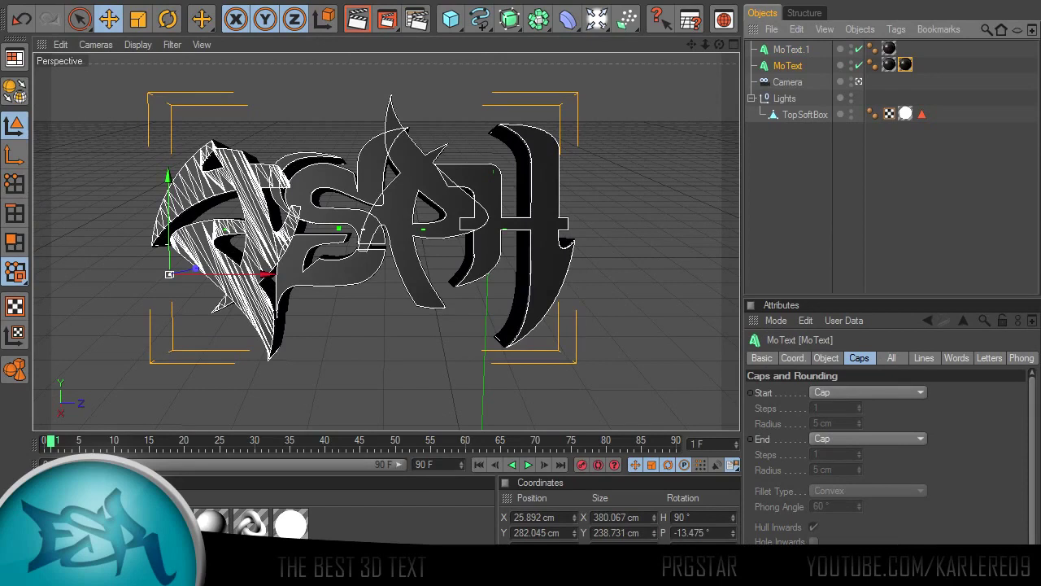
pyautogui.hotkey('ctrl', 'v')
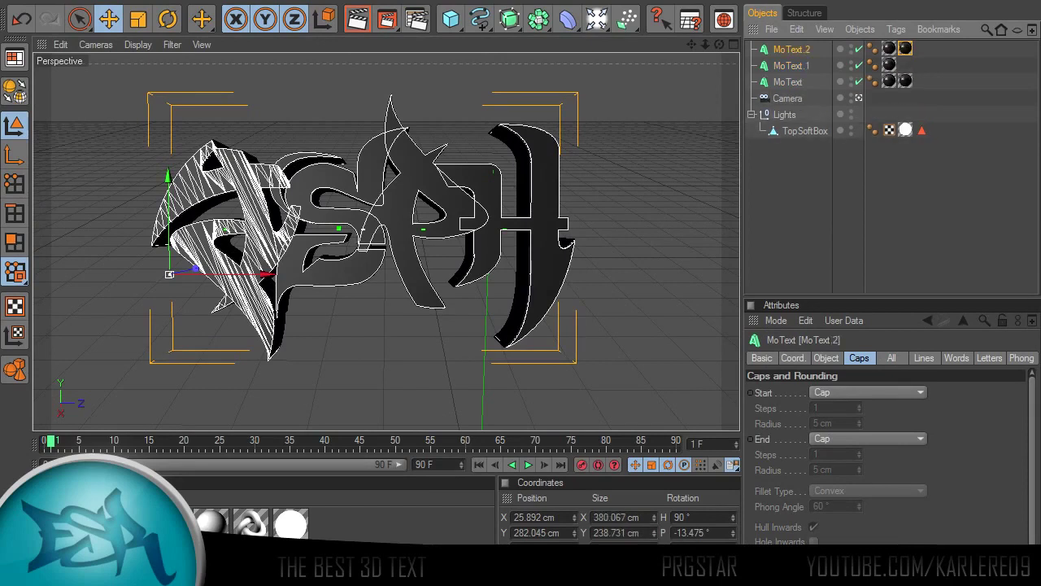
# - Move the new MoText.2 copy backward along its depth axis to about X 15.4 cm, Y 279.5 cm
pyautogui.click(859, 97)
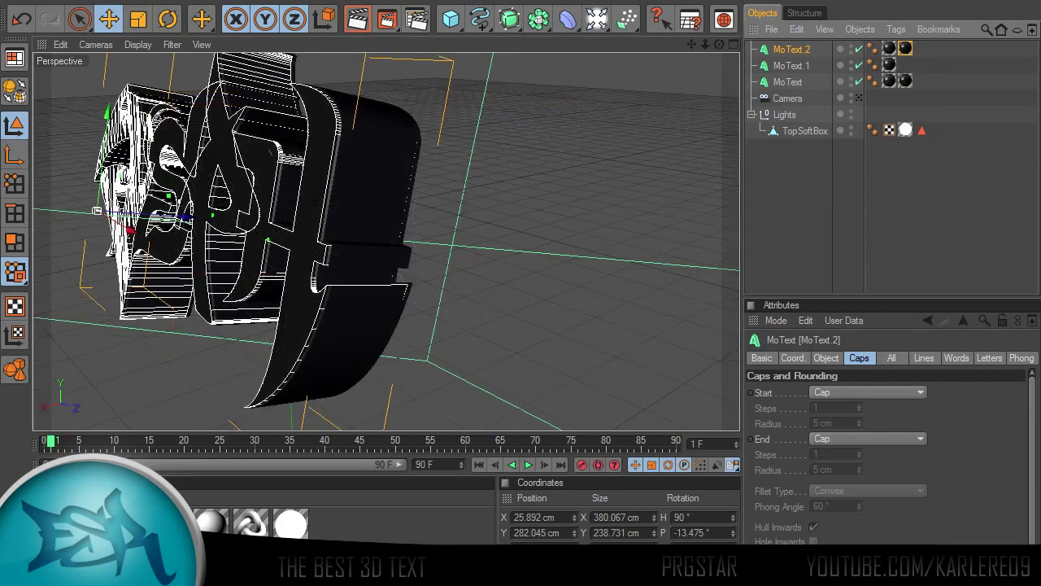
pyautogui.moveTo(705, 45)
pyautogui.mouseDown()
pyautogui.moveTo(665, 45)
pyautogui.moveTo(688, 48)
pyautogui.mouseUp()
pyautogui.click(626, 155)
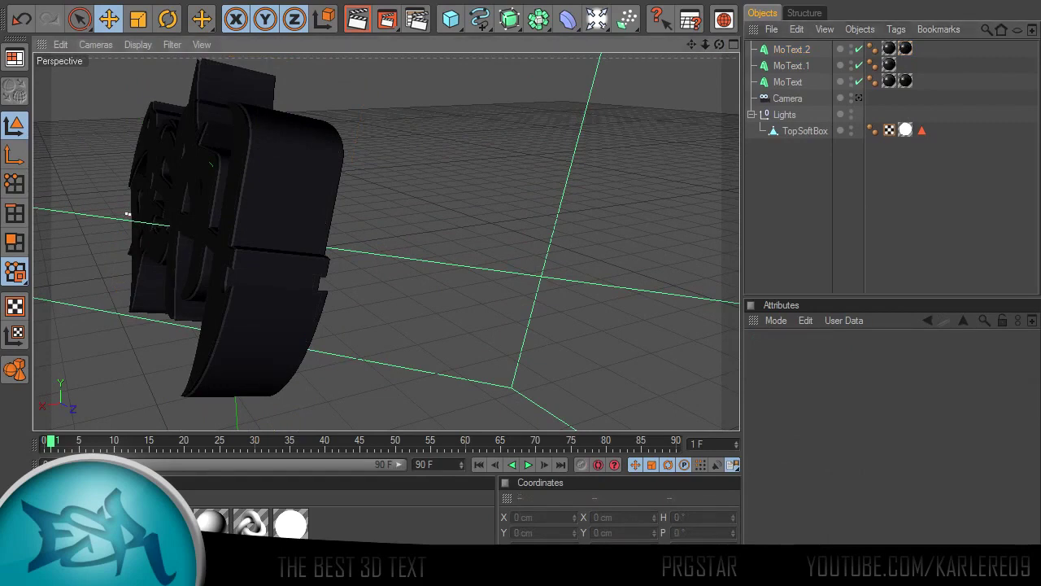
pyautogui.click(127, 214)
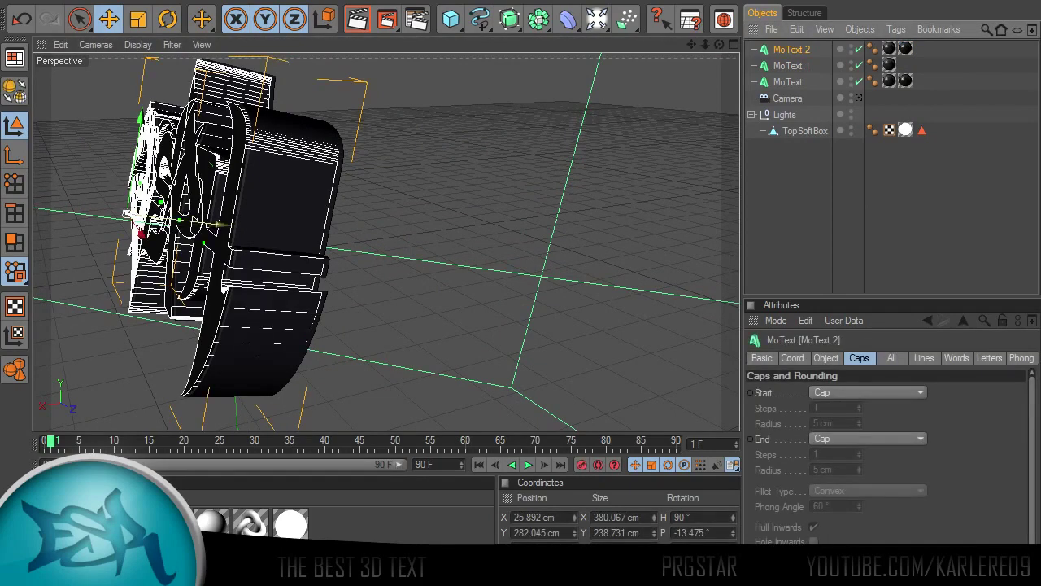
pyautogui.moveTo(218, 224); pyautogui.dragTo(232, 225)
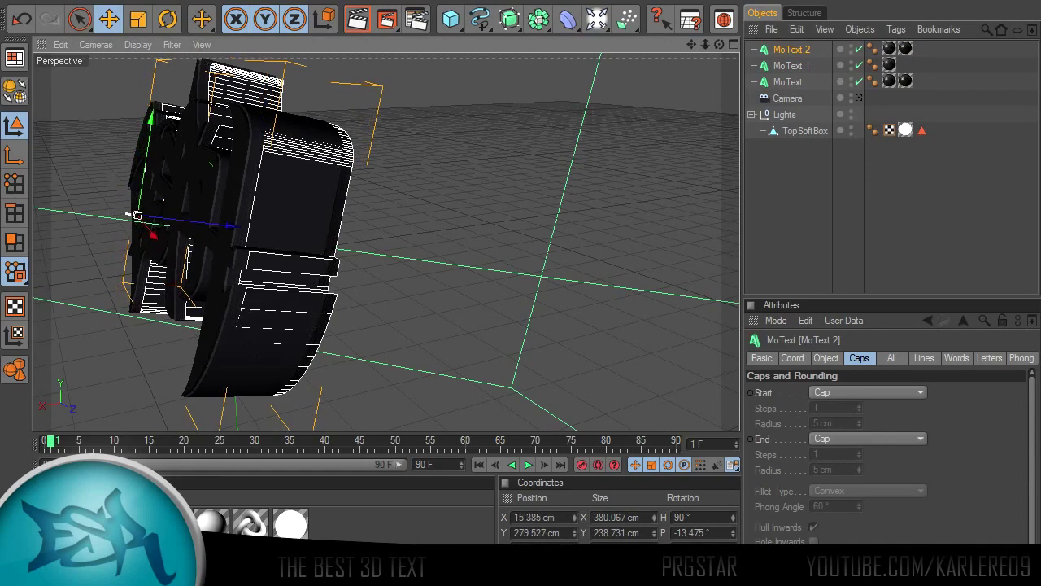
# - Set MoText.2's depth to 10 and shift it along its depth axis to about X -3 cm, Y 275.1 cm
pyautogui.click(826, 358)
pyautogui.doubleClick(812, 392)
pyautogui.write('10')
pyautogui.press('Return')
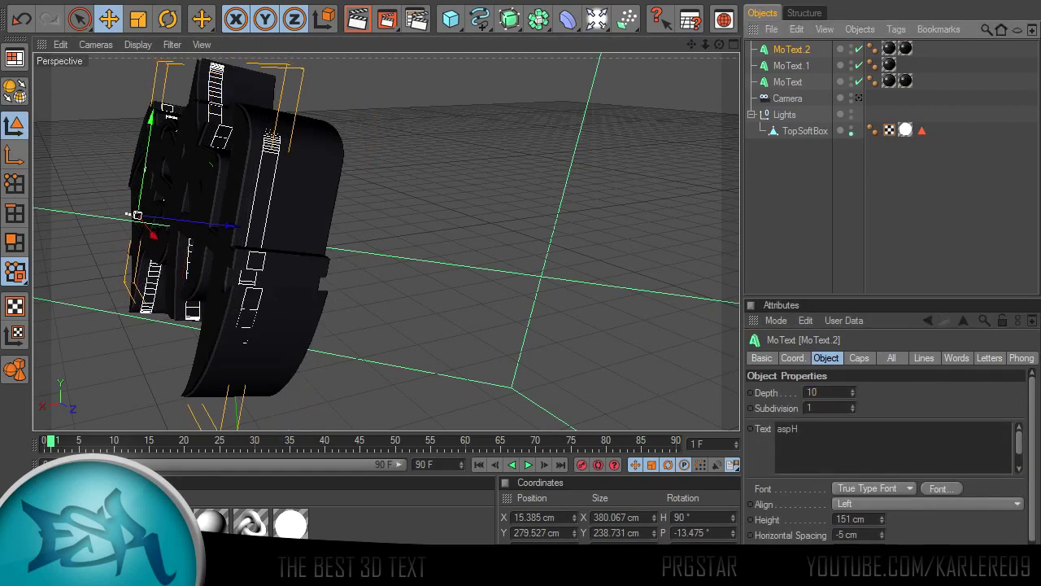
pyautogui.moveTo(139, 215); pyautogui.dragTo(248, 228)
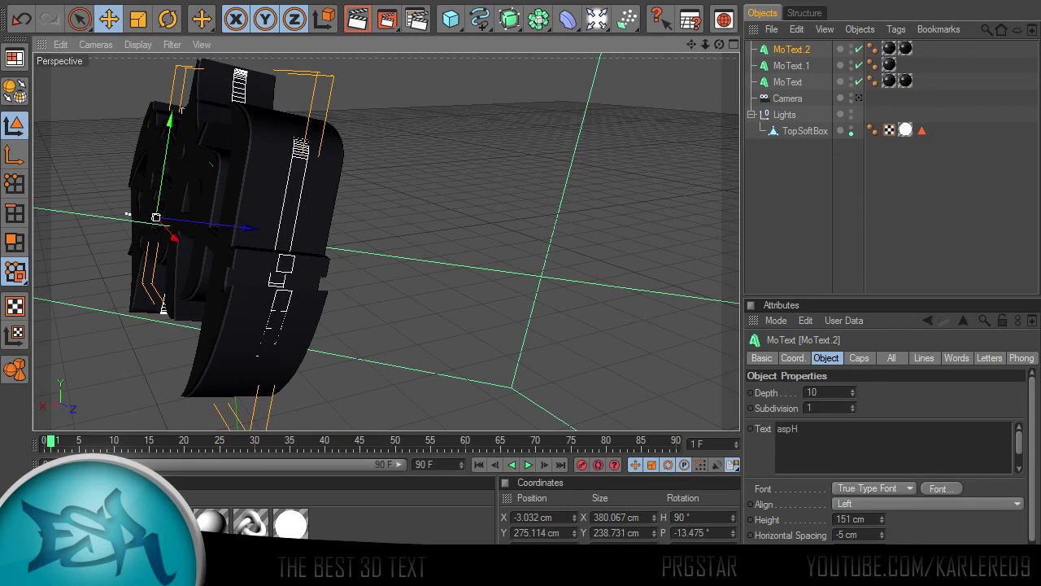
# - Give MoText.2 Fillet Caps at both start and end, each with a 3 cm radius
pyautogui.click(859, 358)
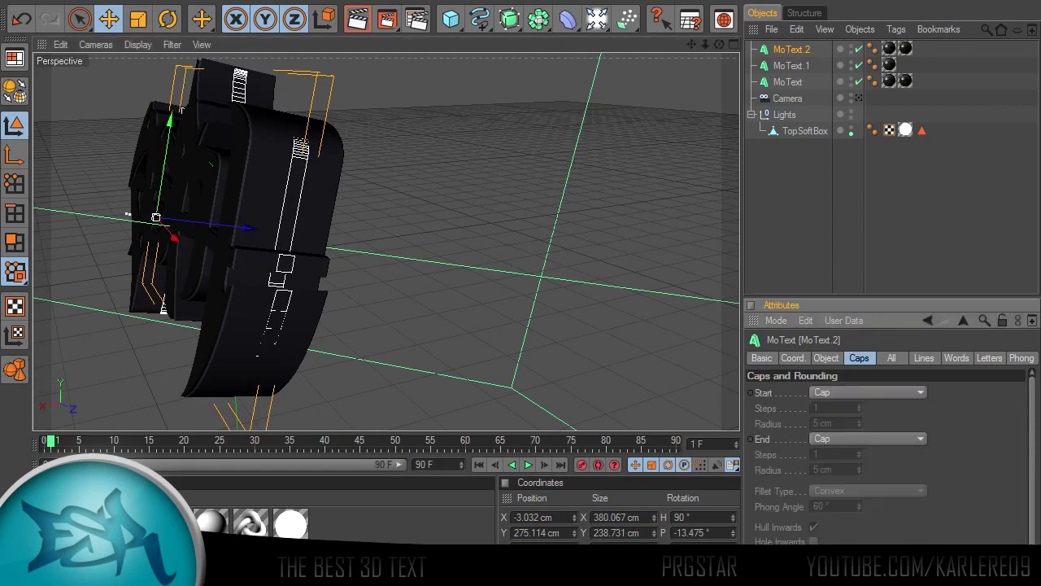
pyautogui.click(867, 392)
pyautogui.click(830, 453)
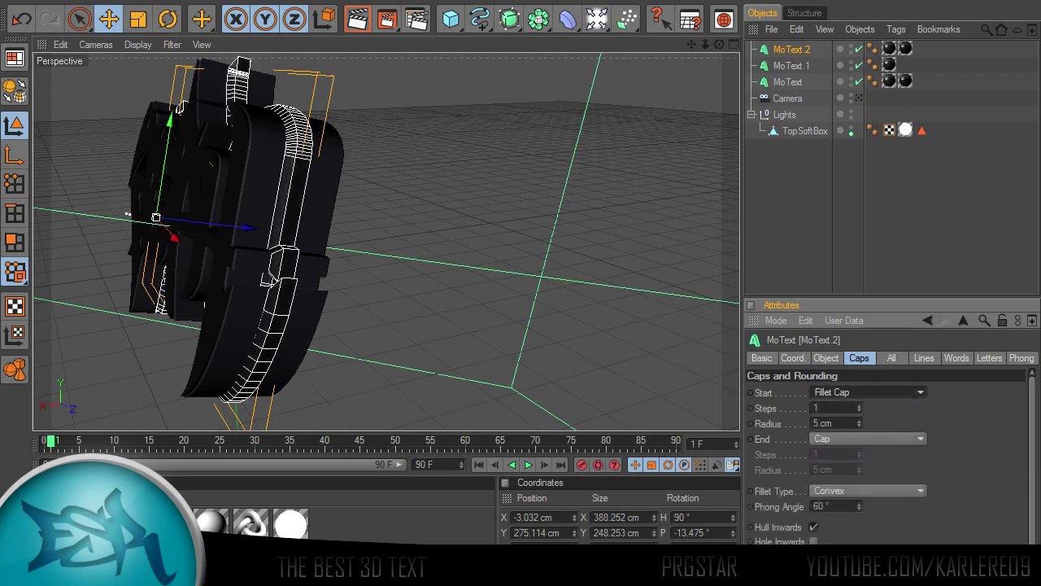
pyautogui.click(867, 438)
pyautogui.click(830, 501)
pyautogui.click(816, 423)
pyautogui.write('3')
pyautogui.doubleClick(816, 470)
pyautogui.write('3')
pyautogui.click(814, 213)
pyautogui.click(791, 66)
pyautogui.click(809, 210)
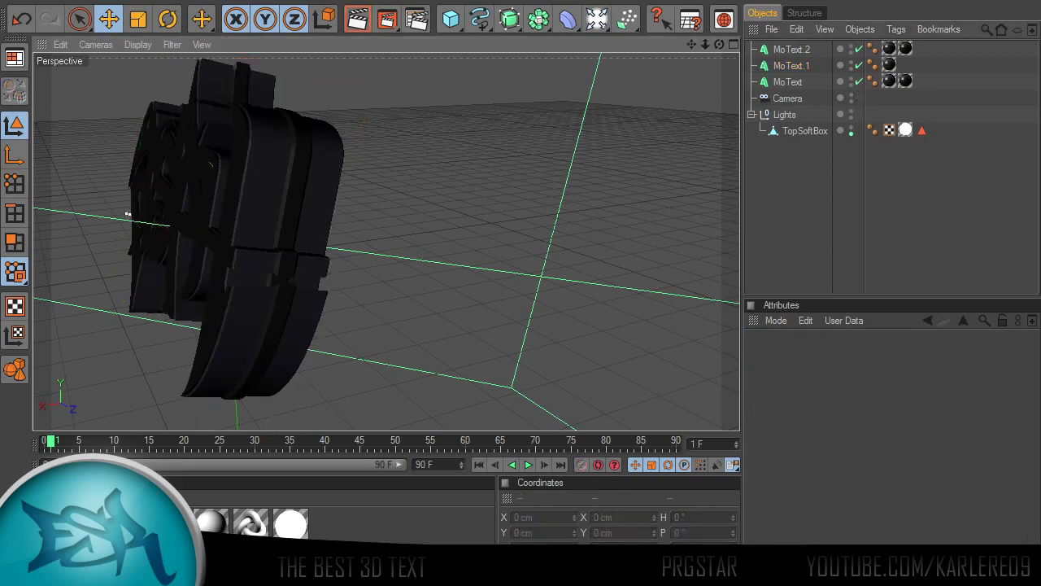
# - Convert all three MoText objects to editable geometry from the scene camera view
pyautogui.click(859, 98)
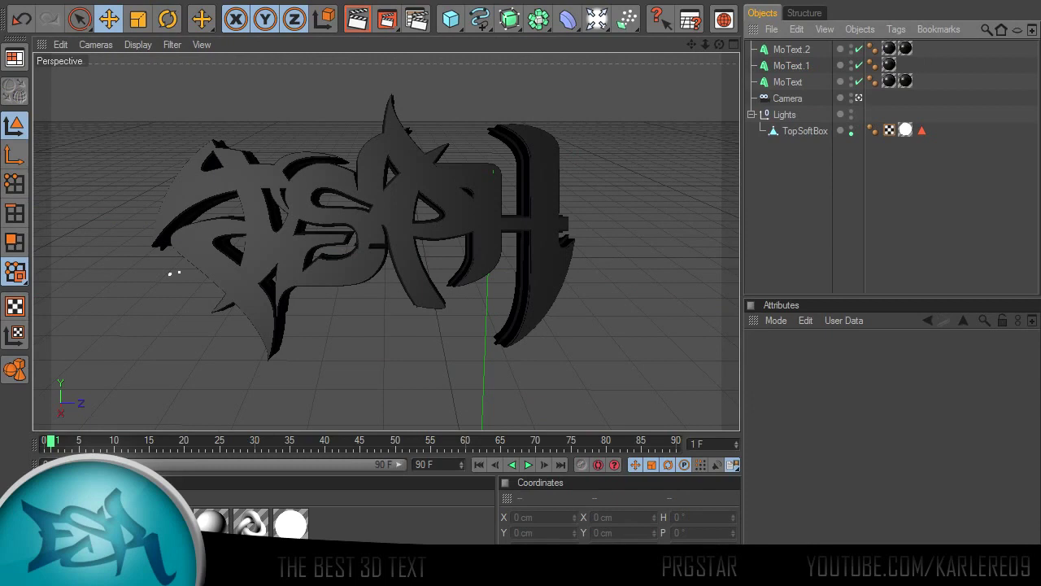
pyautogui.click(170, 274)
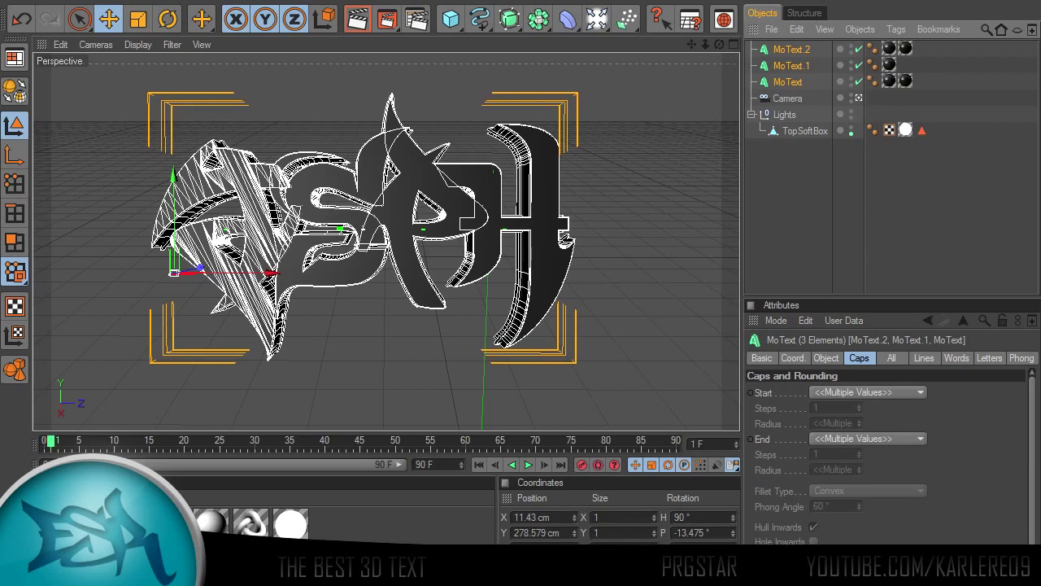
pyautogui.press('c')
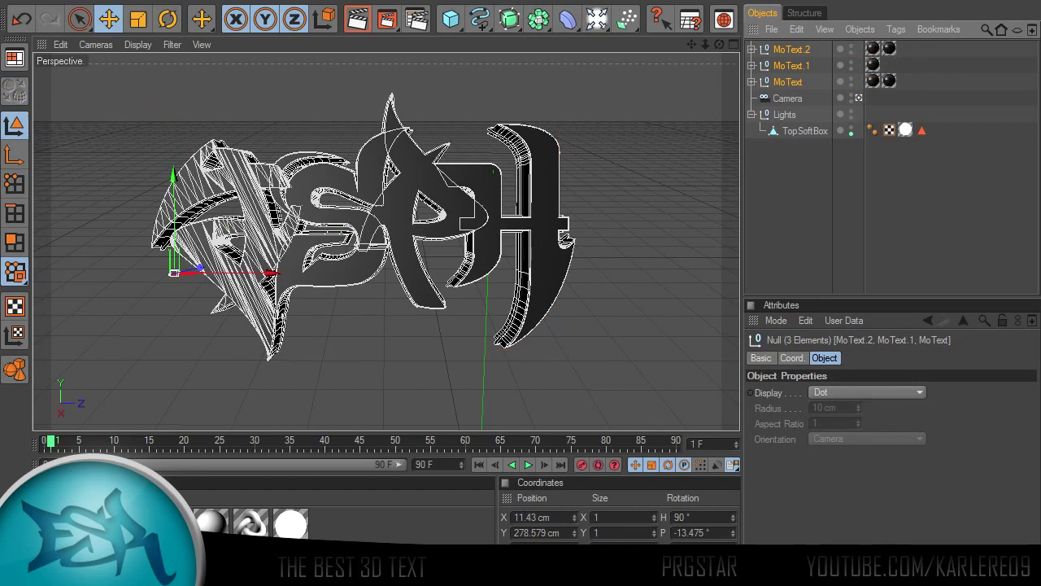
# - Expand the hierarchies of the three converted text objects down to their individual letter extrusions
pyautogui.click(751, 82)
pyautogui.click(752, 66)
pyautogui.click(751, 49)
pyautogui.click(761, 66)
pyautogui.click(797, 244)
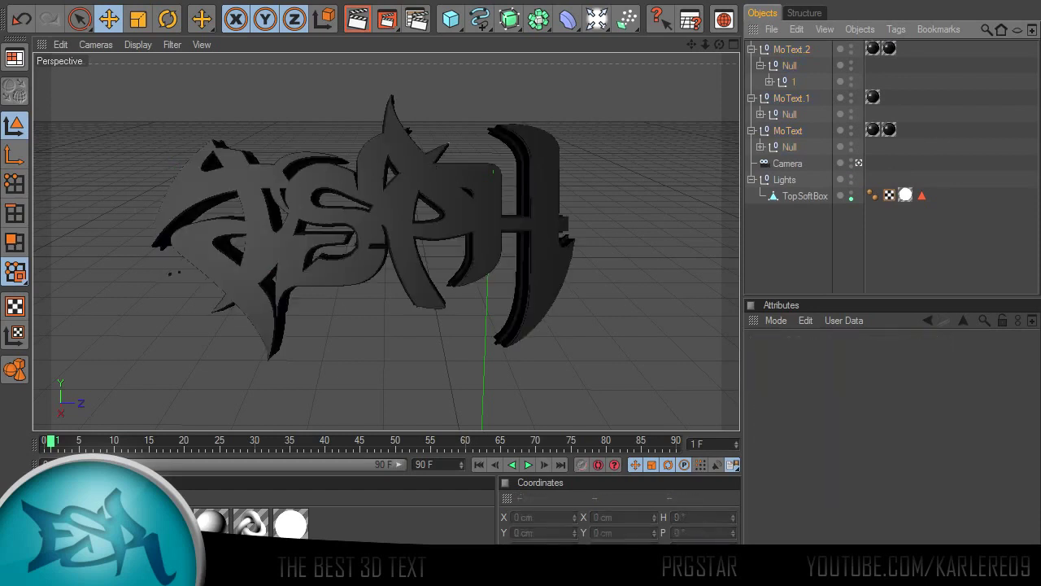
pyautogui.click(761, 147)
pyautogui.click(760, 114)
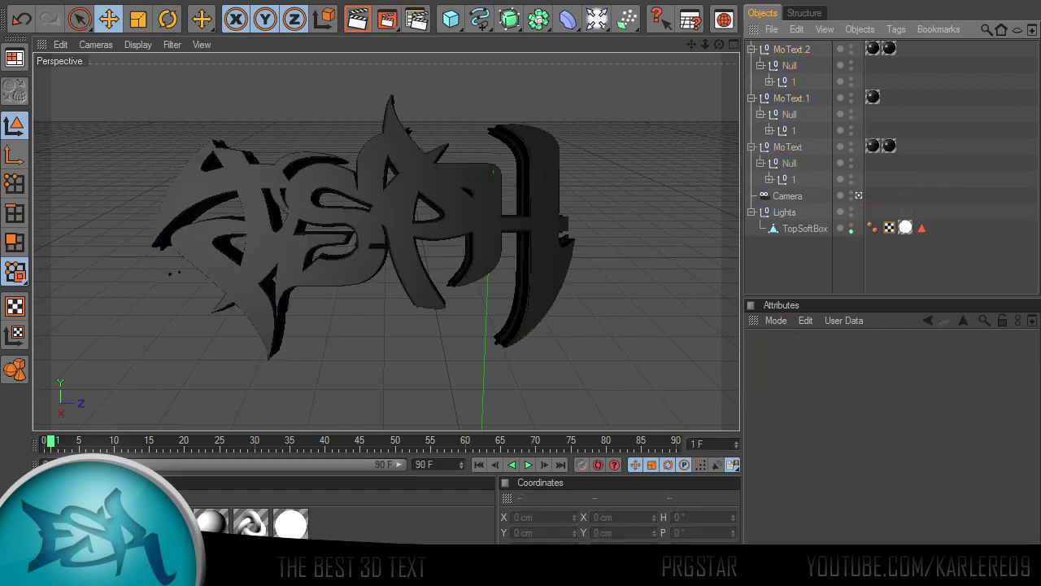
pyautogui.click(770, 131)
pyautogui.click(769, 197)
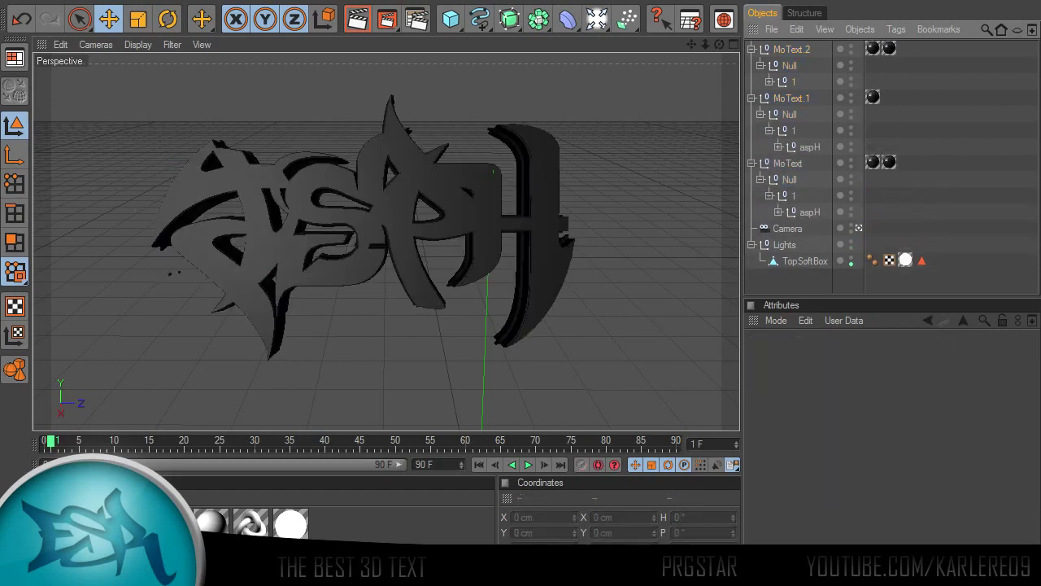
pyautogui.click(778, 213)
pyautogui.click(778, 147)
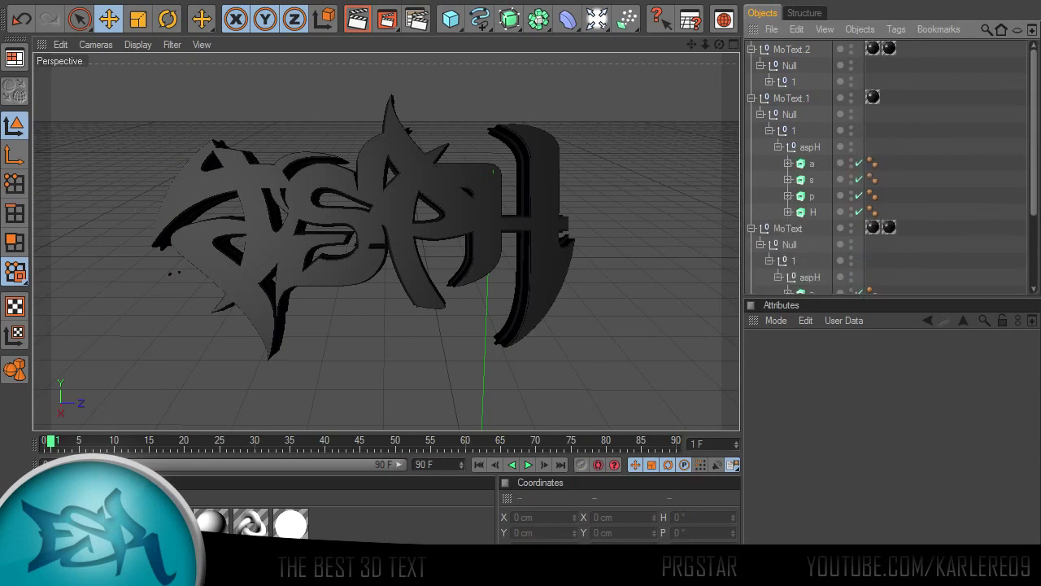
pyautogui.click(770, 82)
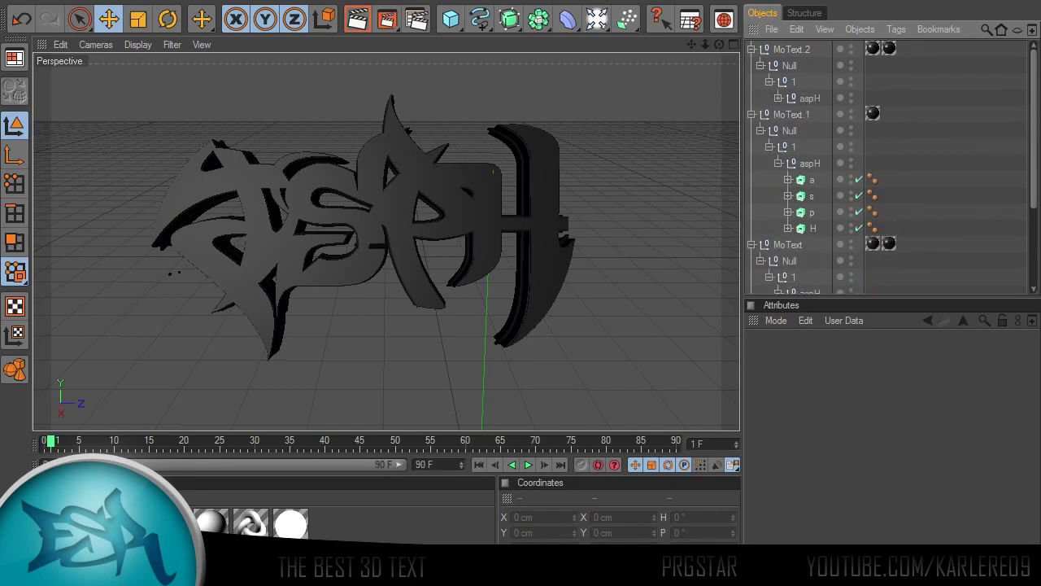
pyautogui.click(778, 98)
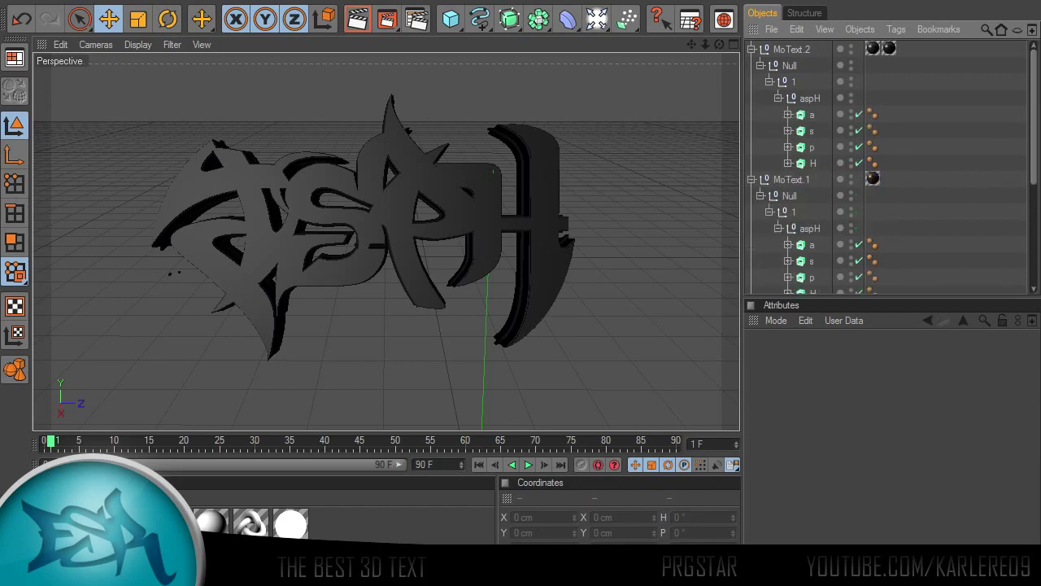
# - Rotate the "a" letters of all three text layers together sideways so the first letter is angled in depth
pyautogui.click(812, 115)
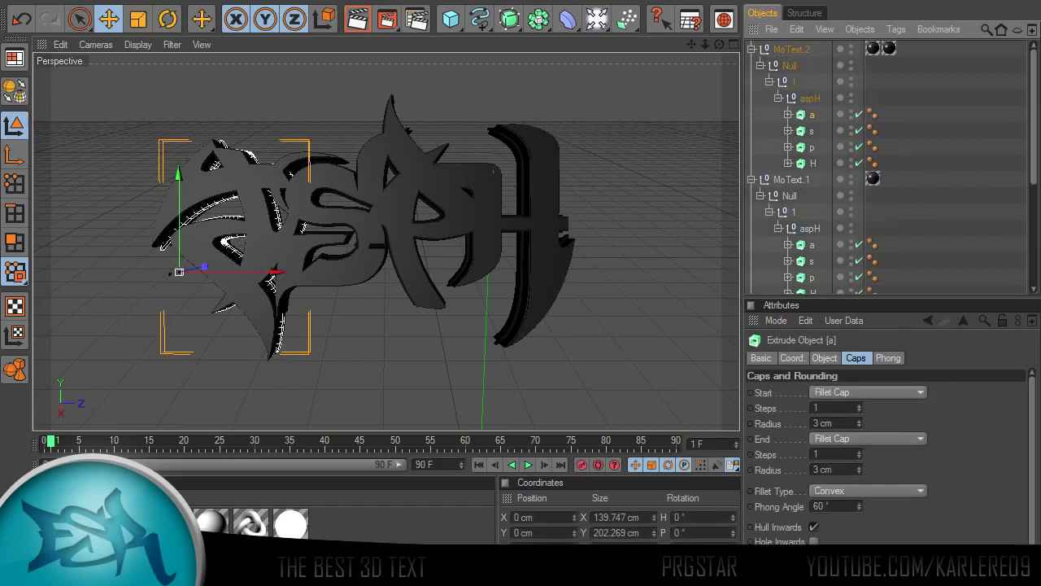
pyautogui.scroll(-3, 813, 163)
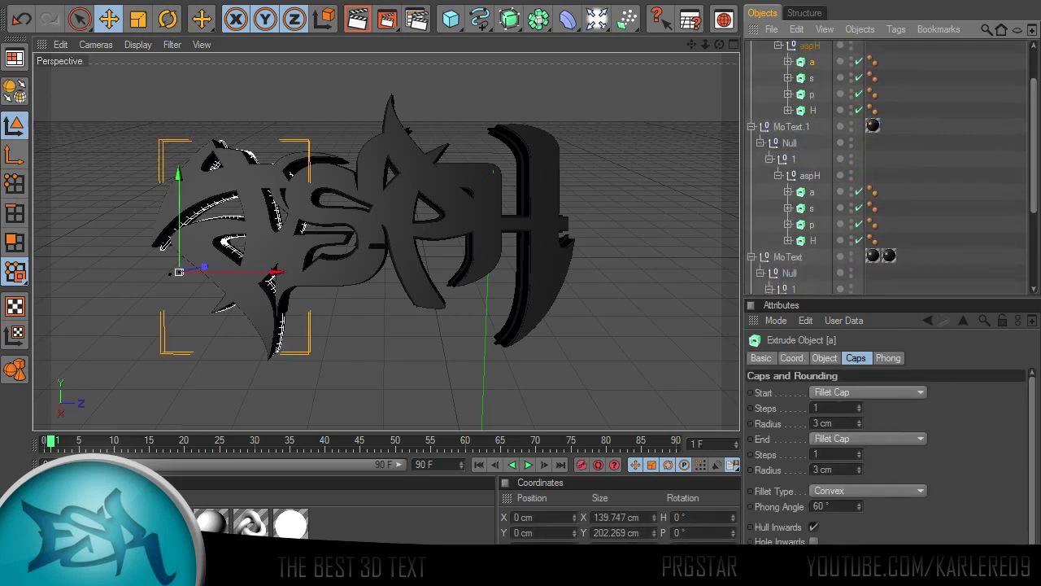
pyautogui.keyDown('ctrl'); pyautogui.click(811, 192); pyautogui.keyUp('ctrl')
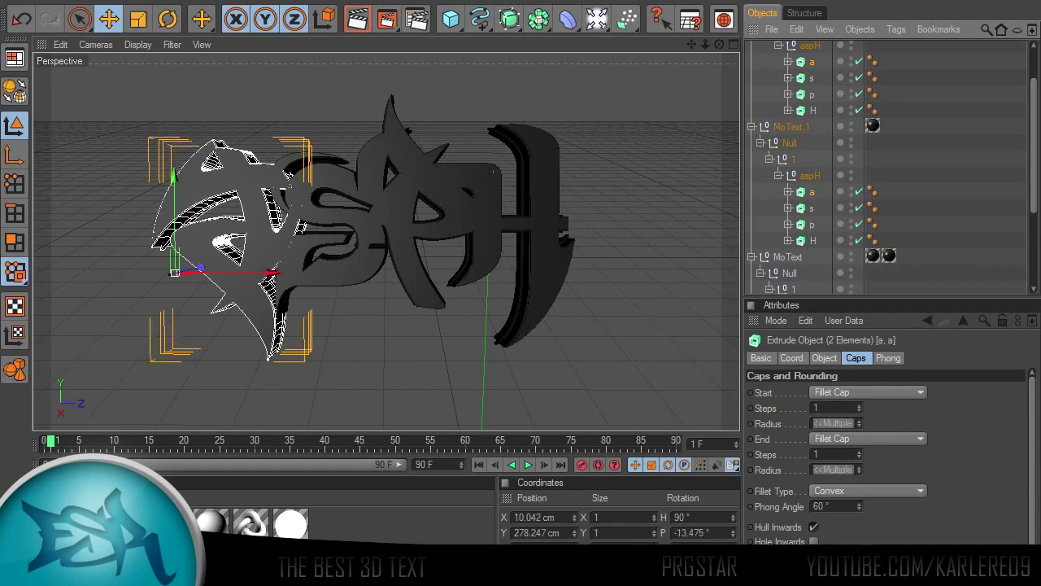
pyautogui.scroll(-6, 813, 163)
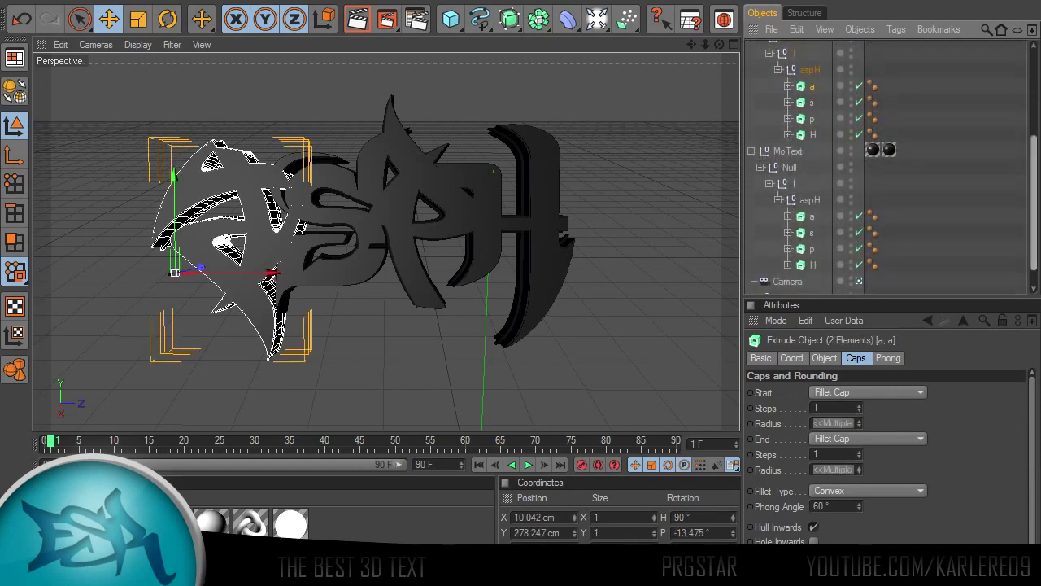
pyautogui.keyDown('ctrl'); pyautogui.click(812, 217); pyautogui.keyUp('ctrl')
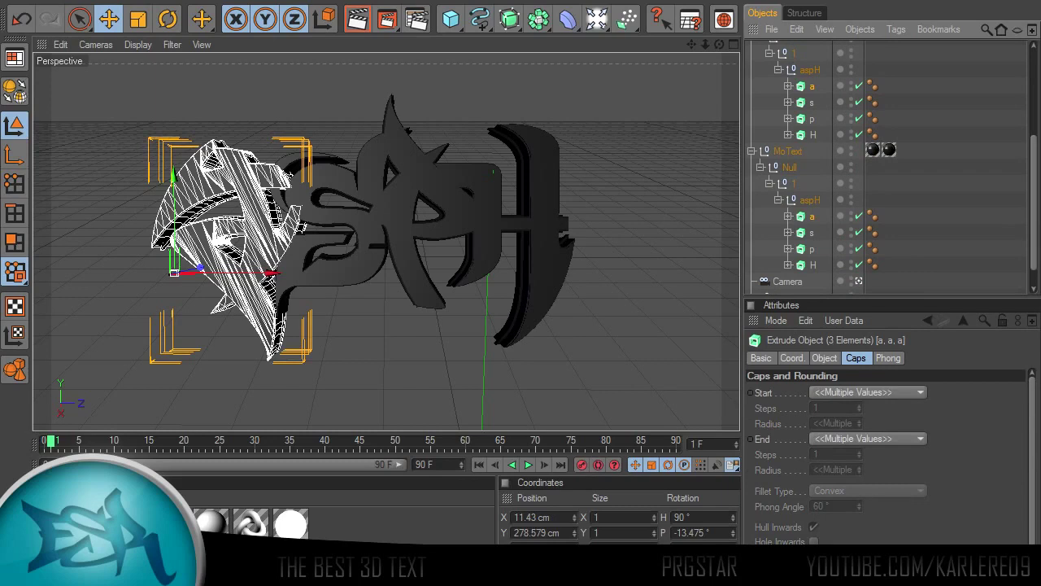
pyautogui.press('r')
pyautogui.moveTo(199, 277); pyautogui.dragTo(170, 287)
pyautogui.click(203, 390)
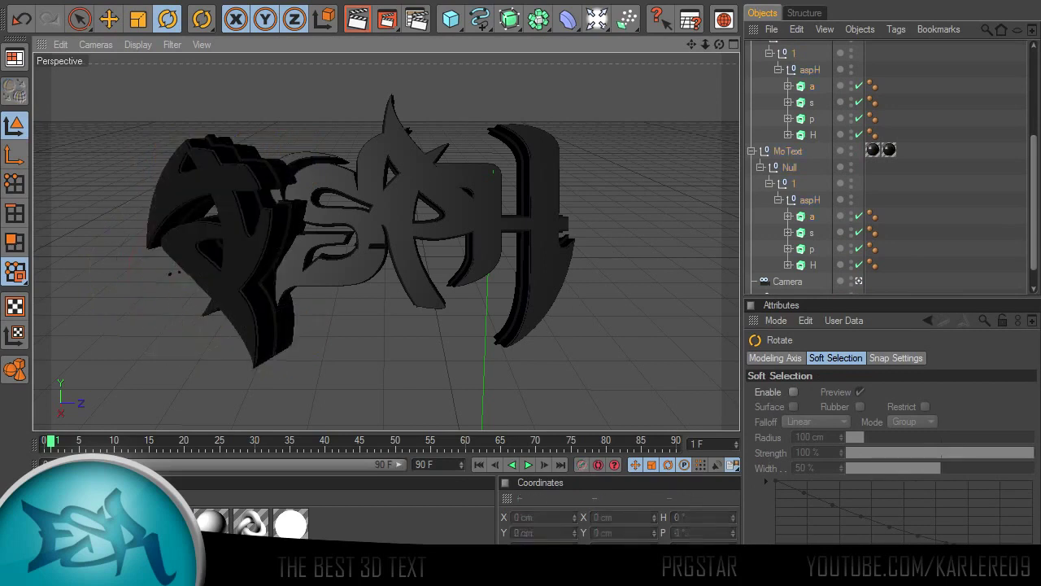
# - Rotate the "s" letters of all three text layers together to about heading 69.5° and pitch 3°
pyautogui.click(812, 103)
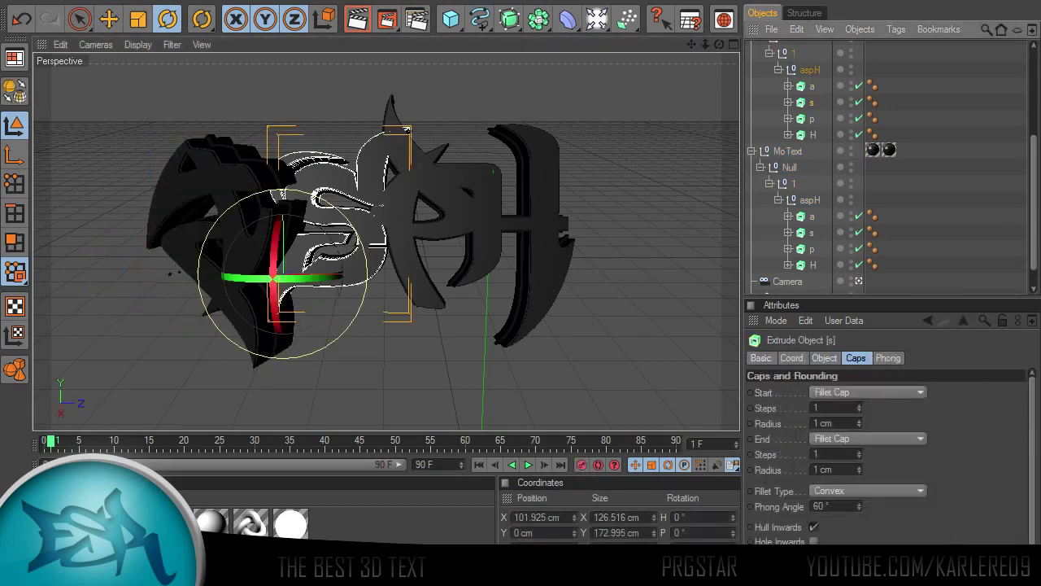
pyautogui.keyDown('ctrl'); pyautogui.click(811, 233); pyautogui.keyUp('ctrl')
pyautogui.scroll(-2, 887, 163)
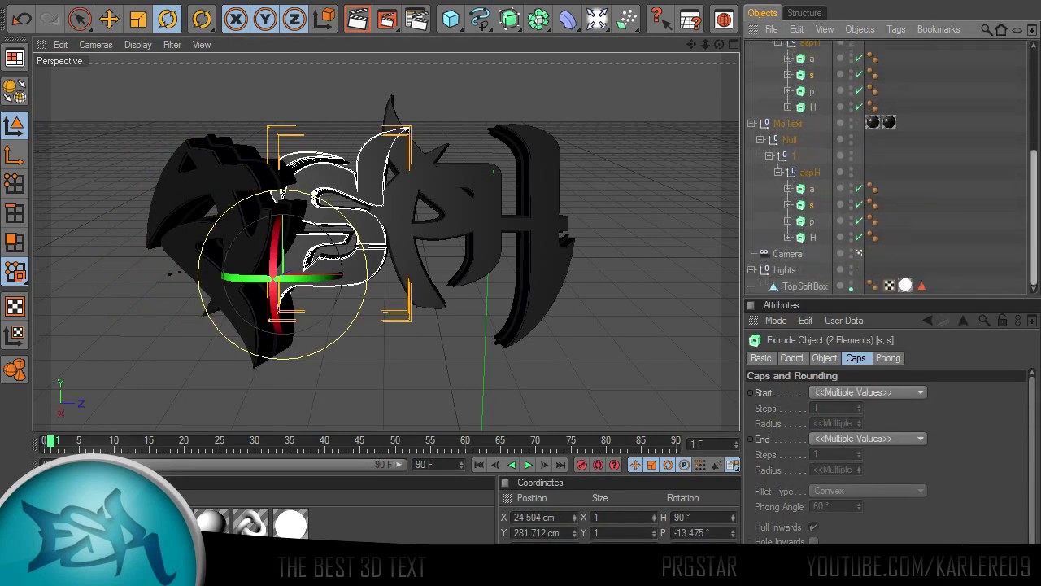
pyautogui.scroll(6, 886, 163)
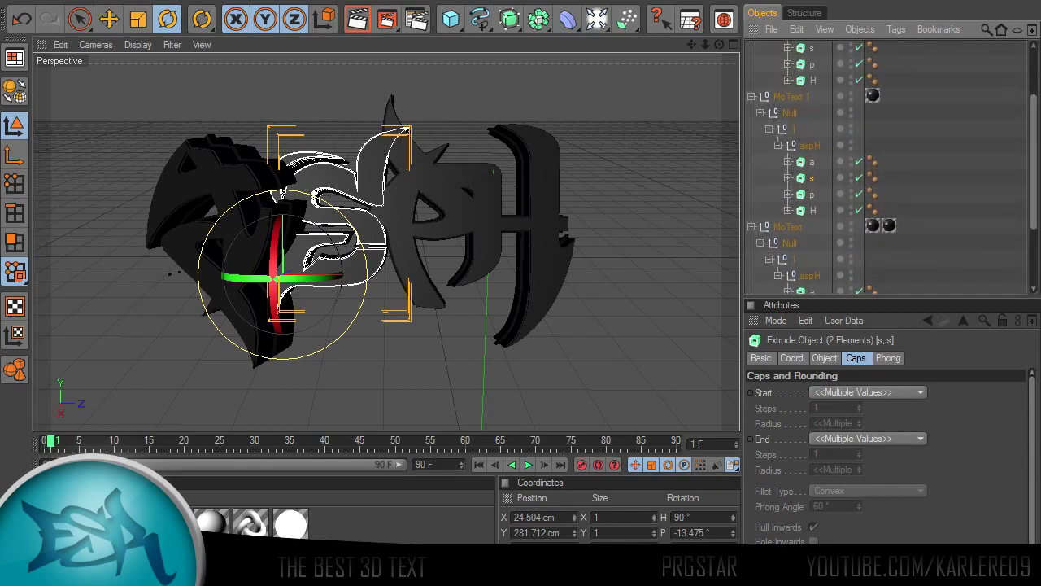
pyautogui.keyDown('ctrl'); pyautogui.click(812, 48); pyautogui.keyUp('ctrl')
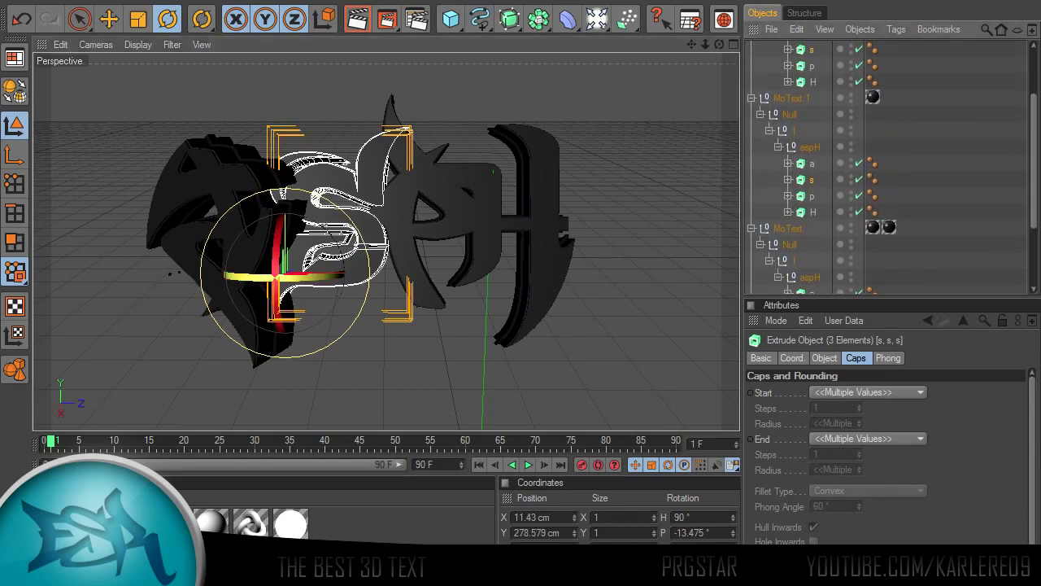
pyautogui.moveTo(312, 278); pyautogui.dragTo(295, 277)
pyautogui.moveTo(262, 244); pyautogui.dragTo(271, 294)
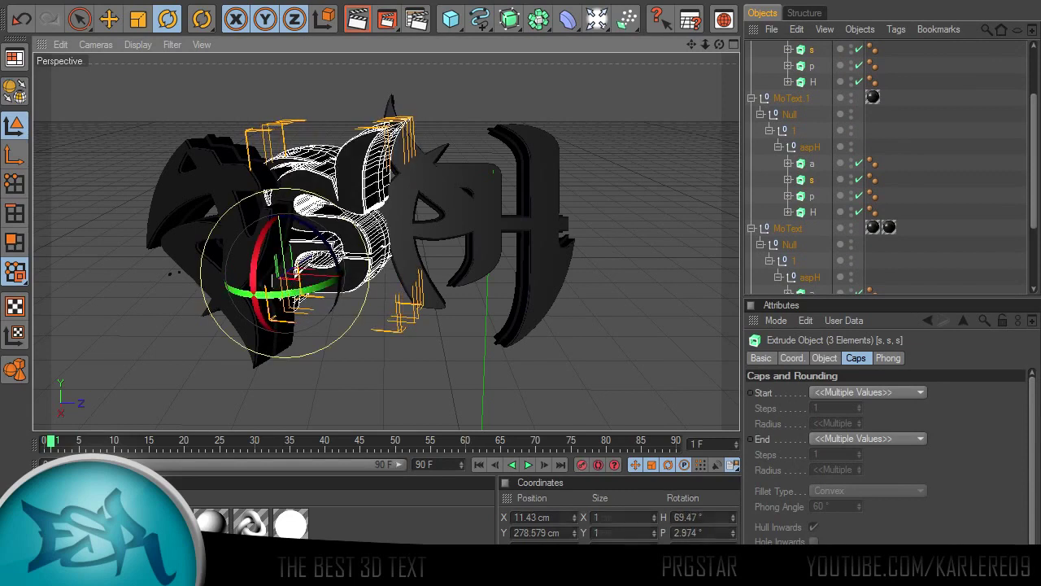
pyautogui.click(342, 370)
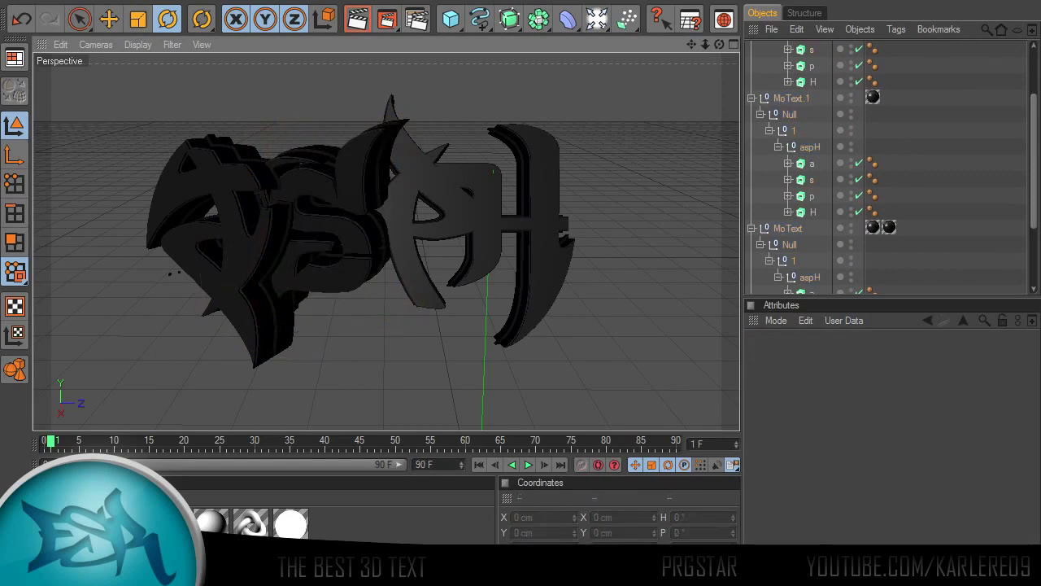
# - Rotate the "p" letters of all three text layers together so the third letter is tilted differently from its neighbours
pyautogui.click(812, 196)
pyautogui.keyDown('ctrl'); pyautogui.click(812, 66); pyautogui.keyUp('ctrl')
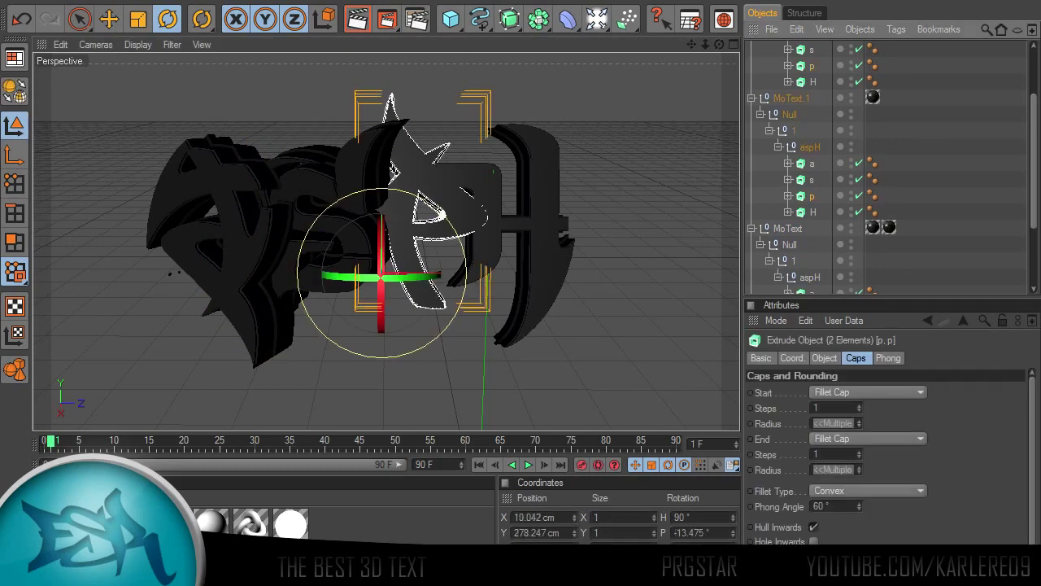
pyautogui.moveTo(1034, 162); pyautogui.dragTo(1034, 220)
pyautogui.keyDown('ctrl'); pyautogui.click(812, 221); pyautogui.keyUp('ctrl')
pyautogui.moveTo(381, 249)
pyautogui.mouseDown()
pyautogui.moveTo(375, 262)
pyautogui.moveTo(392, 255)
pyautogui.moveTo(394, 235)
pyautogui.mouseUp()
pyautogui.click(440, 366)
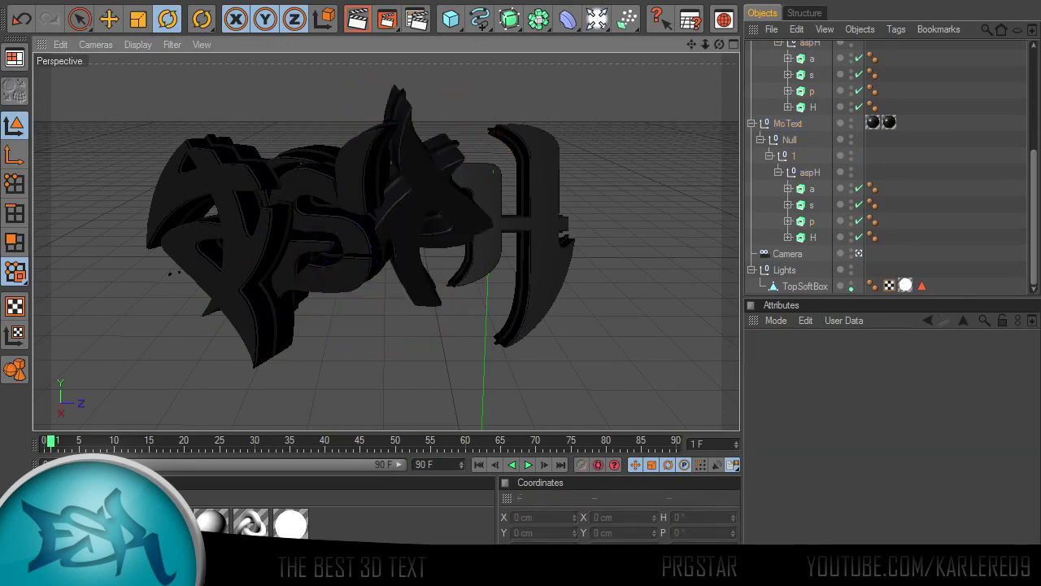
# - Rotate the "H" letters of all three text layers together so the last letter is angled in depth
pyautogui.click(812, 238)
pyautogui.keyDown('ctrl'); pyautogui.click(811, 108); pyautogui.keyUp('ctrl')
pyautogui.scroll(5, 814, 163)
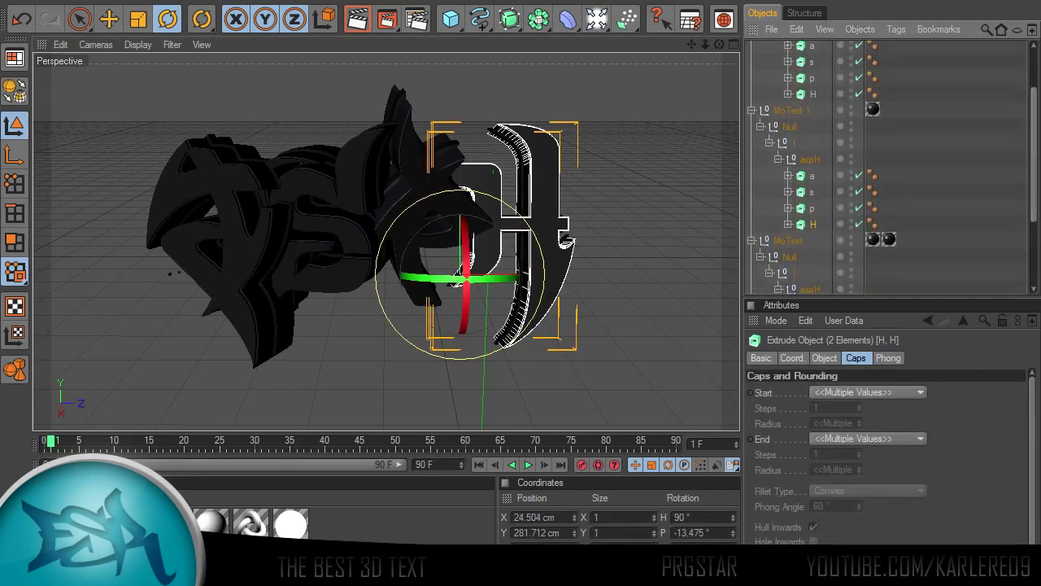
pyautogui.keyDown('ctrl'); pyautogui.click(813, 95); pyautogui.keyUp('ctrl')
pyautogui.moveTo(469, 279); pyautogui.dragTo(450, 289)
pyautogui.click(455, 366)
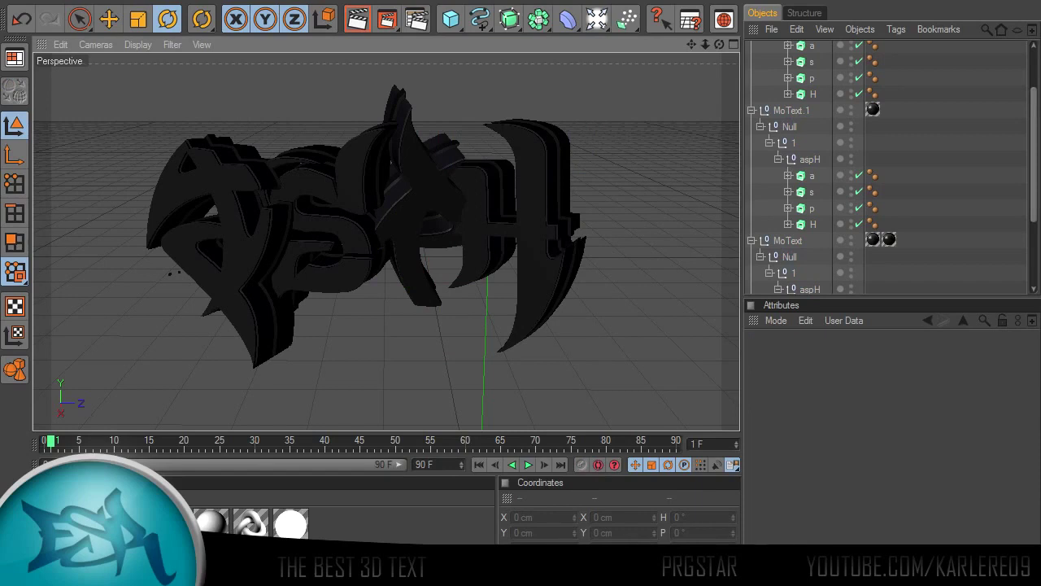
# - Move the "p" letters of all three text layers together to about X 43.8 cm and Y 283.6 cm
pyautogui.click(812, 208)
pyautogui.keyDown('ctrl'); pyautogui.click(812, 78); pyautogui.keyUp('ctrl')
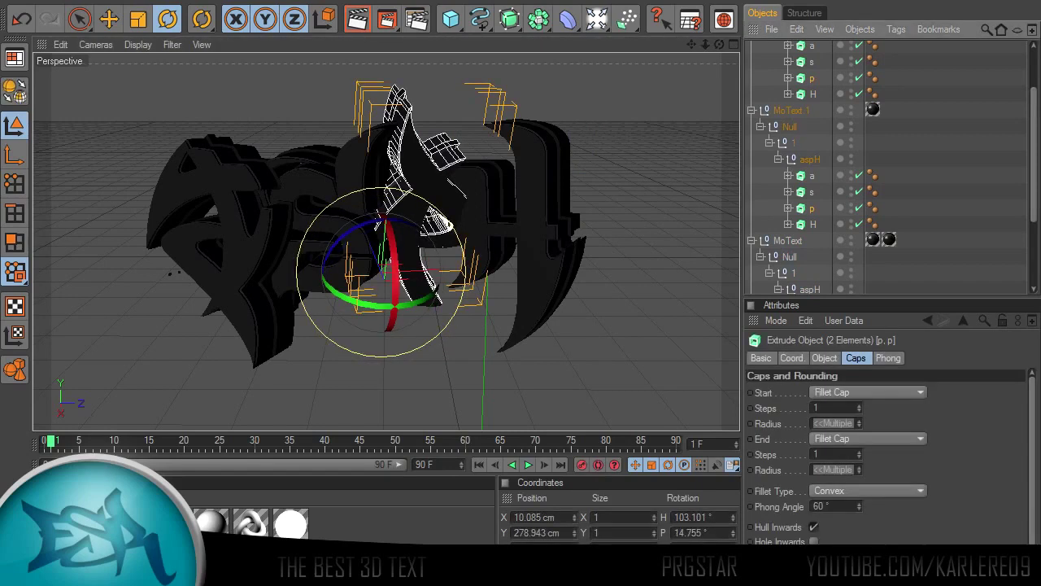
pyautogui.scroll(1, 812, 78)
pyautogui.scroll(1, 812, 168)
pyautogui.scroll(-5, 812, 168)
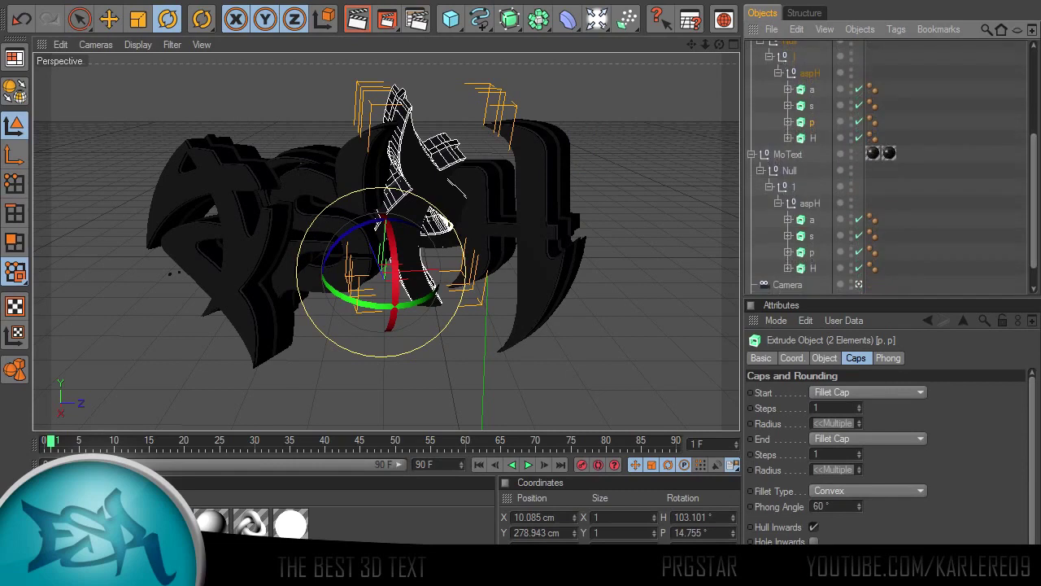
pyautogui.keyDown('ctrl'); pyautogui.click(812, 252); pyautogui.keyUp('ctrl')
pyautogui.press('e')
pyautogui.moveTo(364, 230); pyautogui.dragTo(368, 241)
pyautogui.moveTo(391, 276)
pyautogui.mouseDown()
pyautogui.moveTo(397, 294)
pyautogui.moveTo(391, 279)
pyautogui.mouseUp()
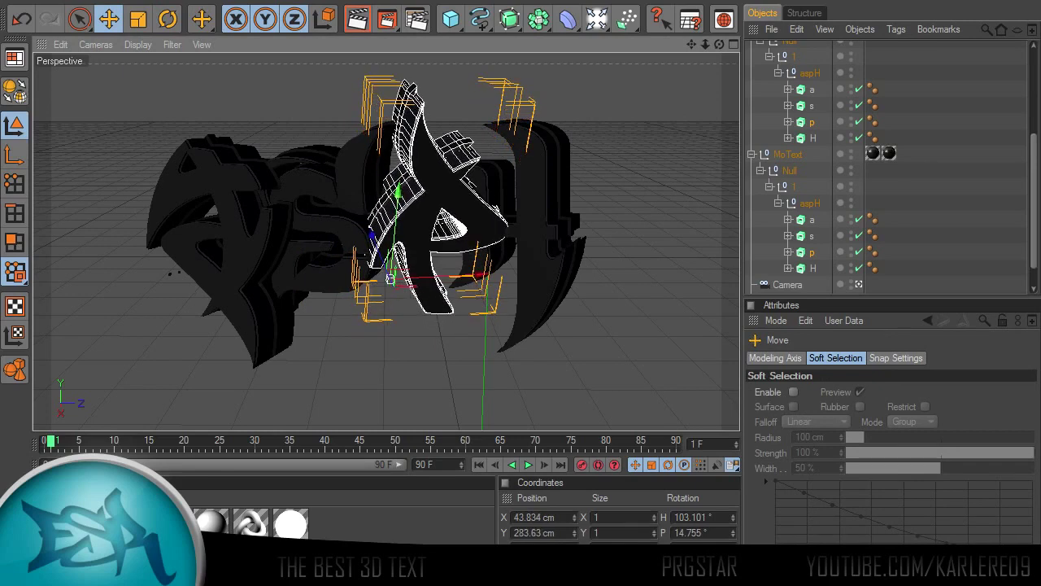
pyautogui.hotkey('ctrl', 'shift', 'a')
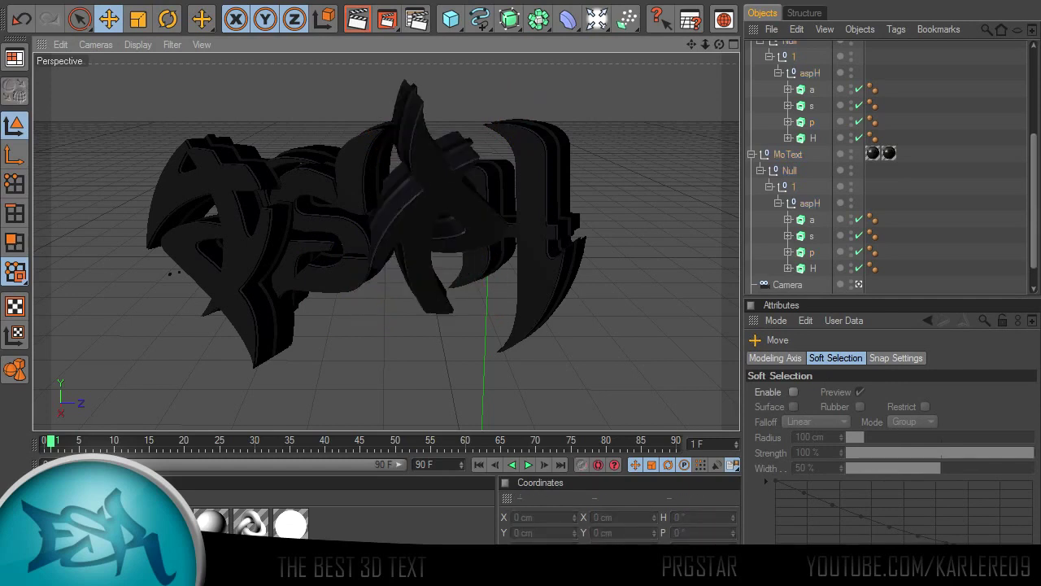
# - Change the render output's save file name to "tutorial" in the render settings
pyautogui.click(417, 18)
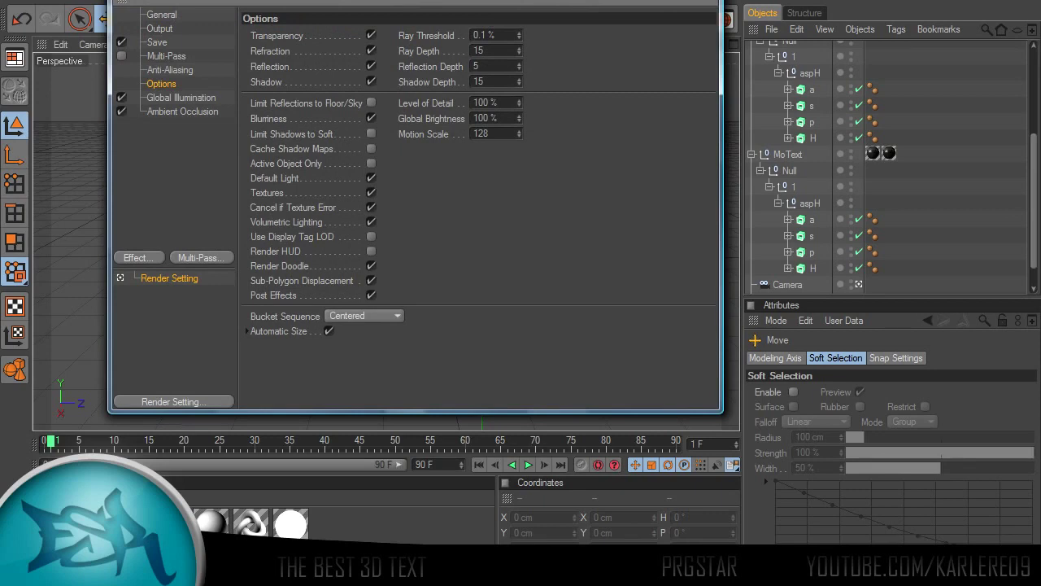
pyautogui.click(157, 42)
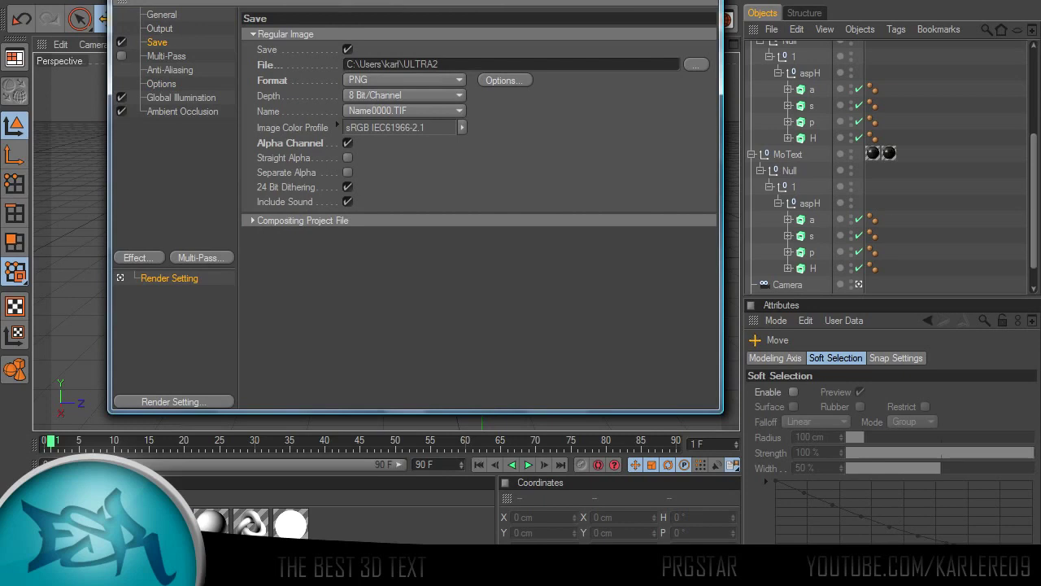
pyautogui.moveTo(415, 0); pyautogui.dragTo(499, 27)
pyautogui.press('BackSpace')
pyautogui.press('BackSpace')
pyautogui.press('BackSpace')
pyautogui.press('BackSpace')
pyautogui.press('BackSpace')
pyautogui.press('BackSpace')
pyautogui.write('tu')
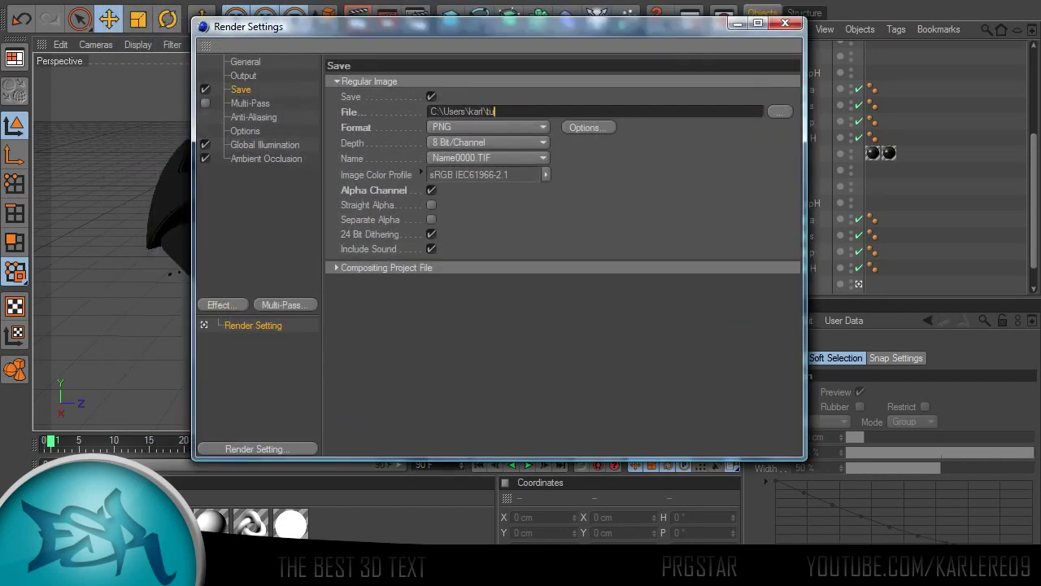
pyautogui.write('torial')
pyautogui.click(785, 23)
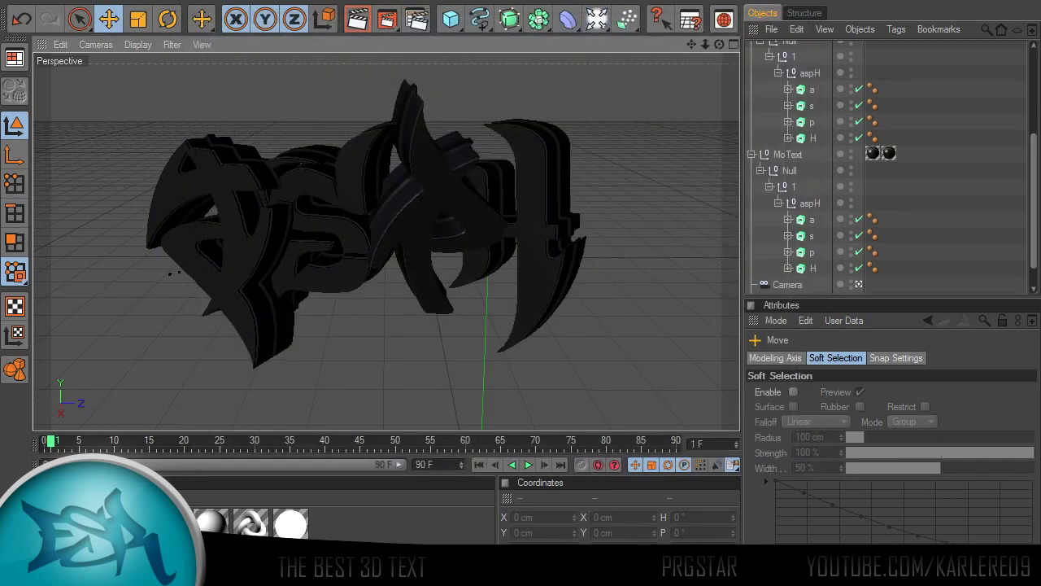
# - Render the text scene to the Picture Viewer
pyautogui.click(387, 18)
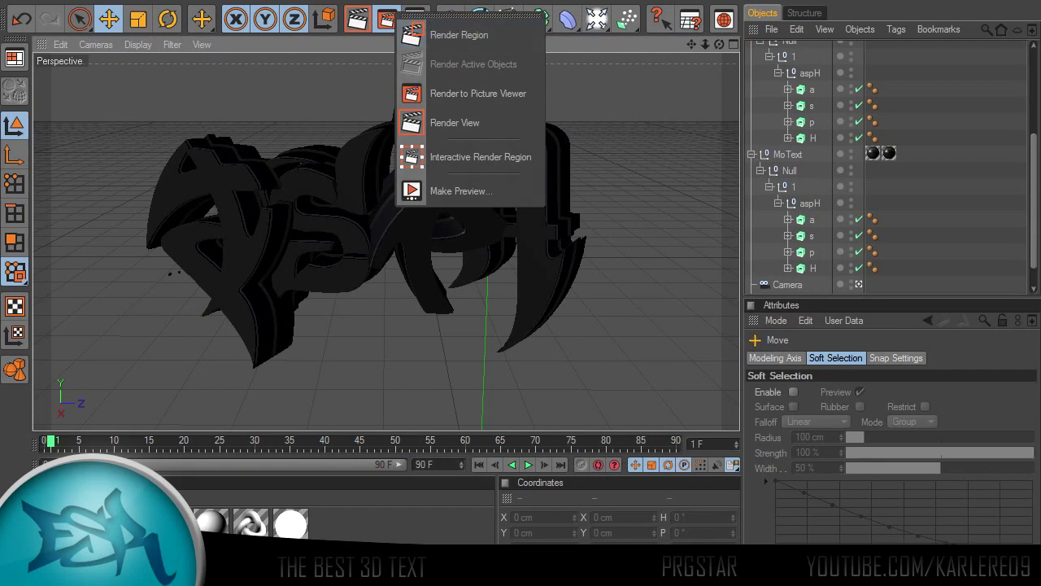
pyautogui.click(387, 18)
pyautogui.click(387, 19)
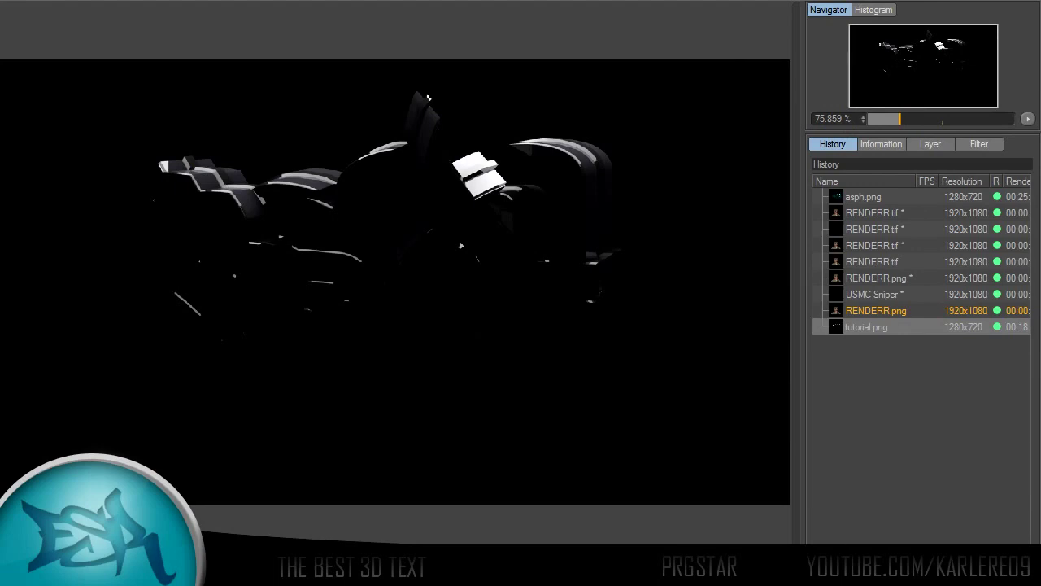
# - Locate the rendered tutorial.png in its save folder and open it in Photoshop
pyautogui.rightClick(870, 327)
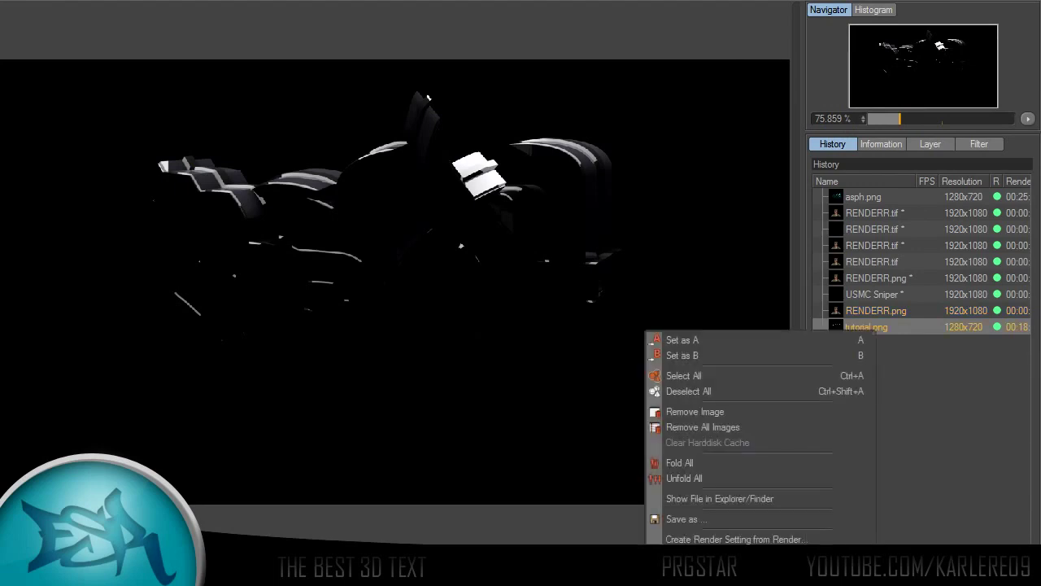
pyautogui.click(732, 499)
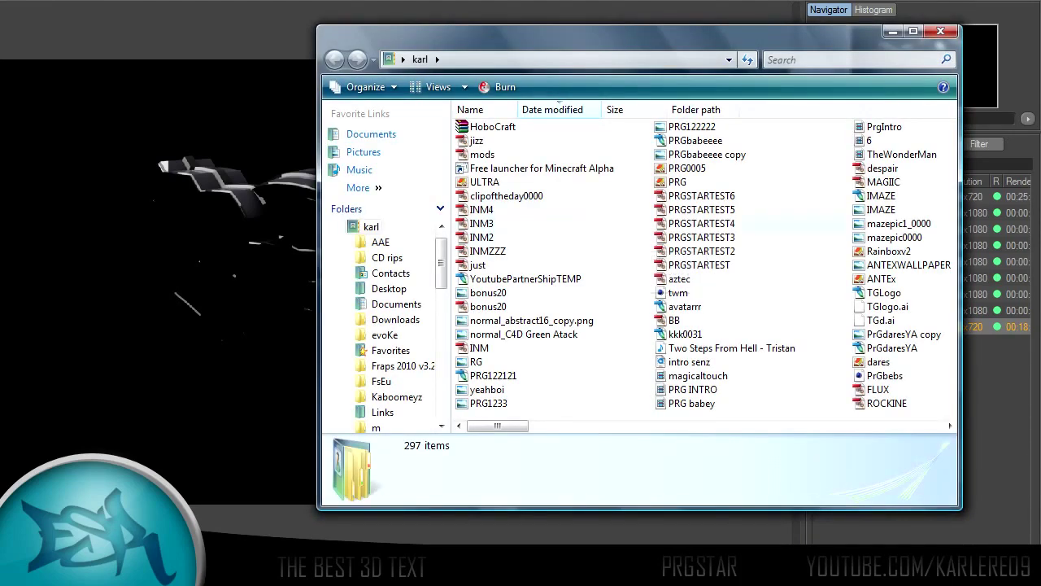
pyautogui.moveTo(618, 33); pyautogui.dragTo(411, 63)
pyautogui.press('t')
pyautogui.press('t')
pyautogui.press('t')
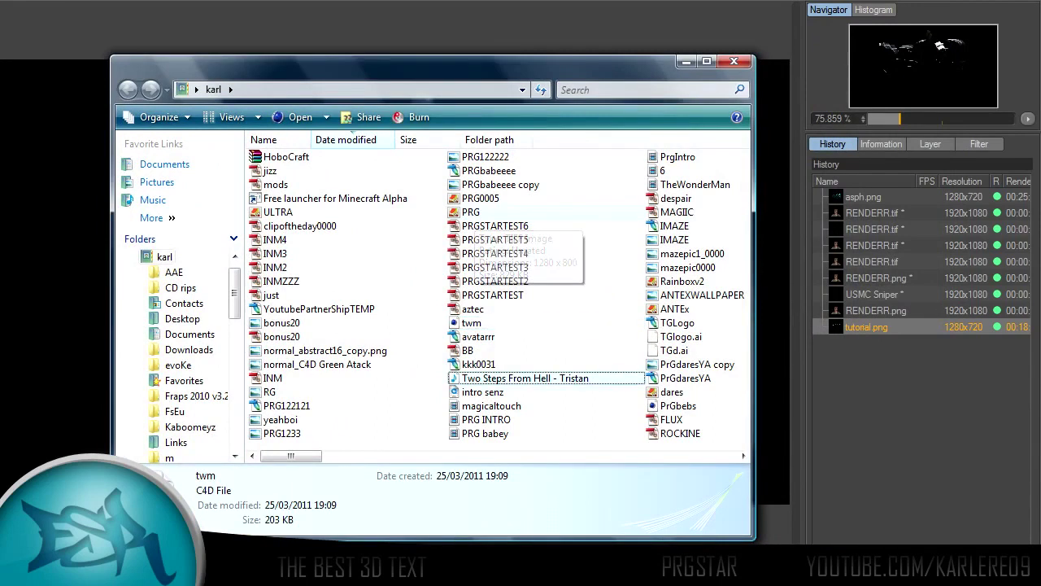
pyautogui.press('t')
pyautogui.press('t')
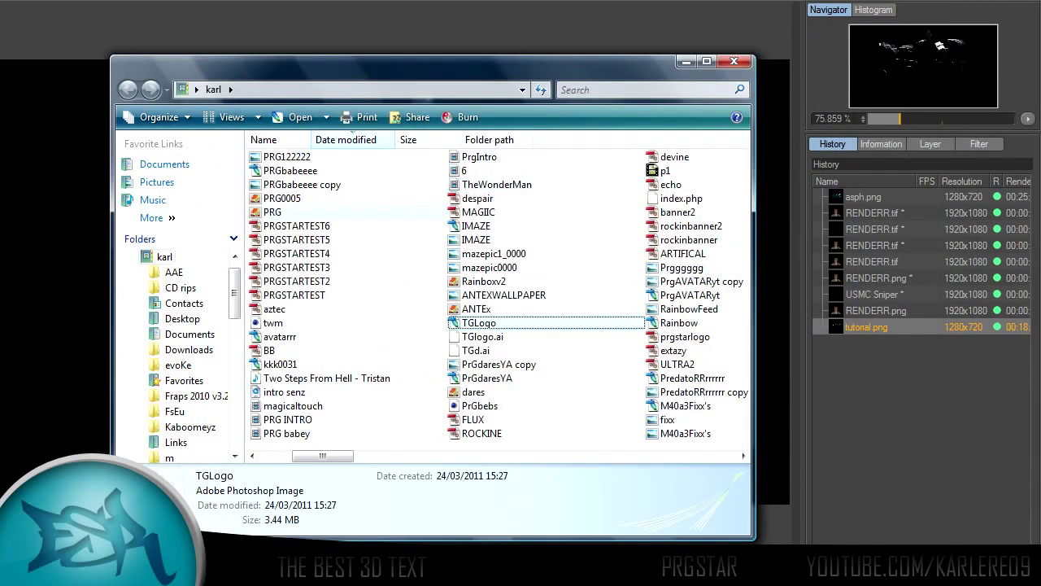
pyautogui.press('t')
pyautogui.press('t')
pyautogui.press('t')
pyautogui.press('t')
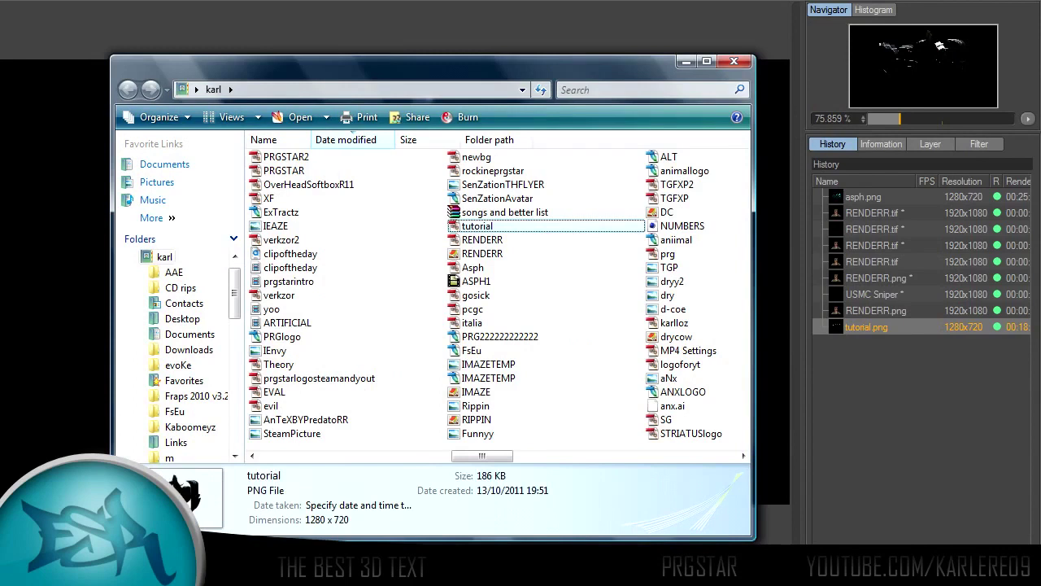
pyautogui.moveTo(476, 225); pyautogui.dragTo(431, 308)
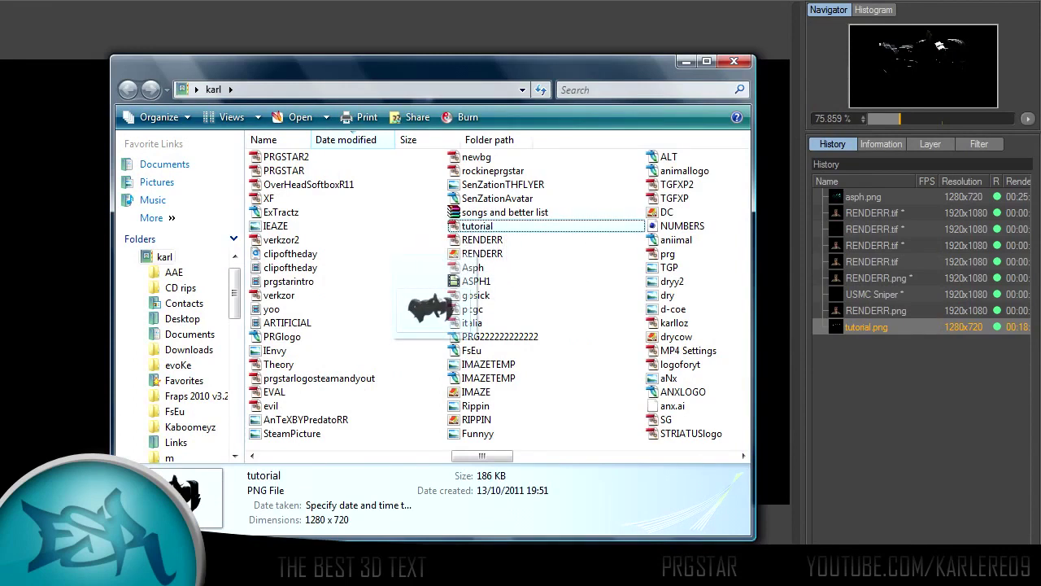
pyautogui.moveTo(431, 308); pyautogui.dragTo(397, 579)
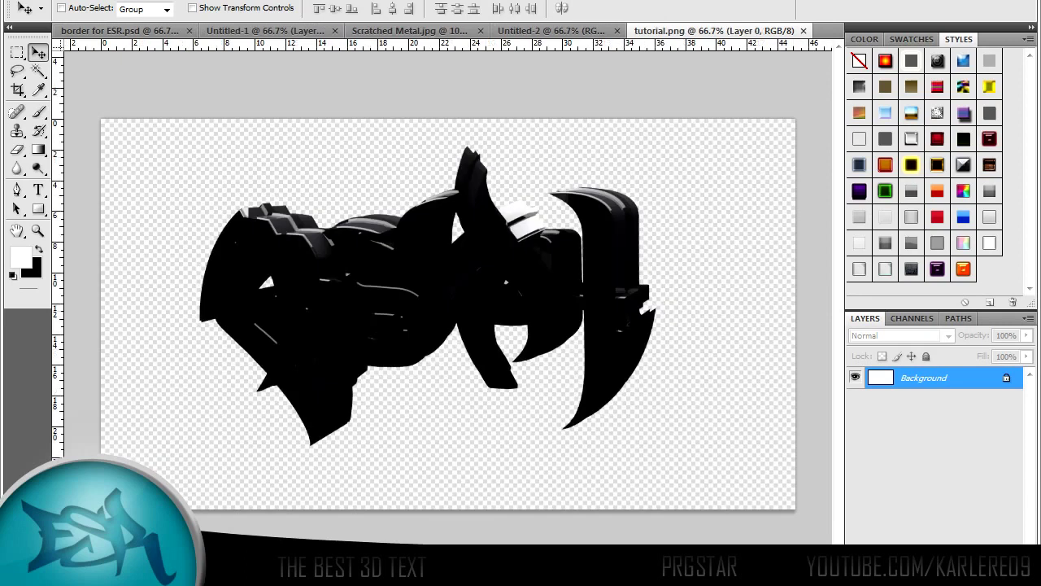
# - Copy the whole render from tutorial.png and paste it as a layer into the Untitled-2 document
pyautogui.hotkey('ctrl', 'a')
pyautogui.click(558, 31)
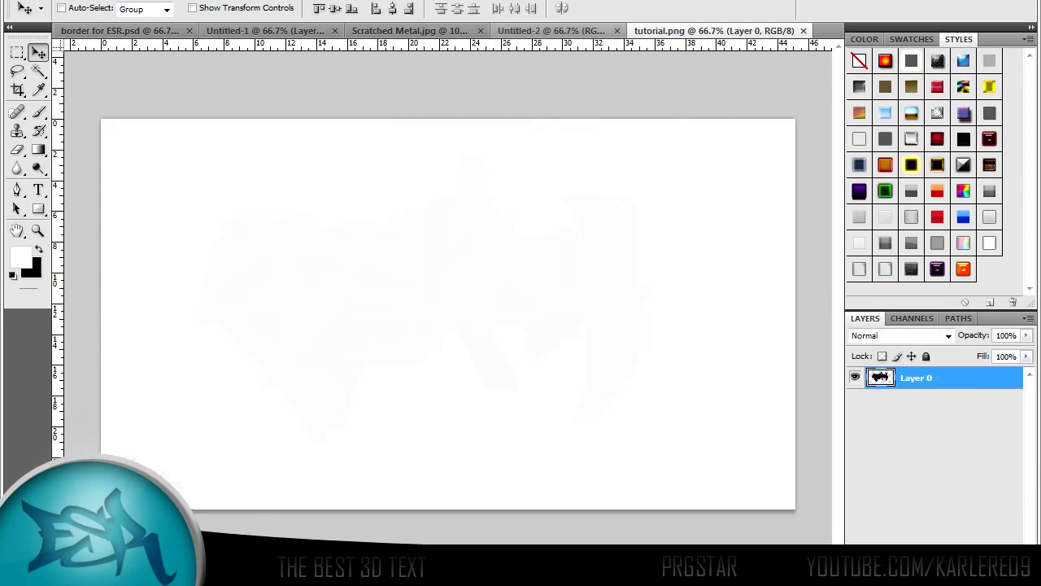
pyautogui.hotkey('ctrl', 'shift', 'Tab')
pyautogui.hotkey('ctrl', 'v')
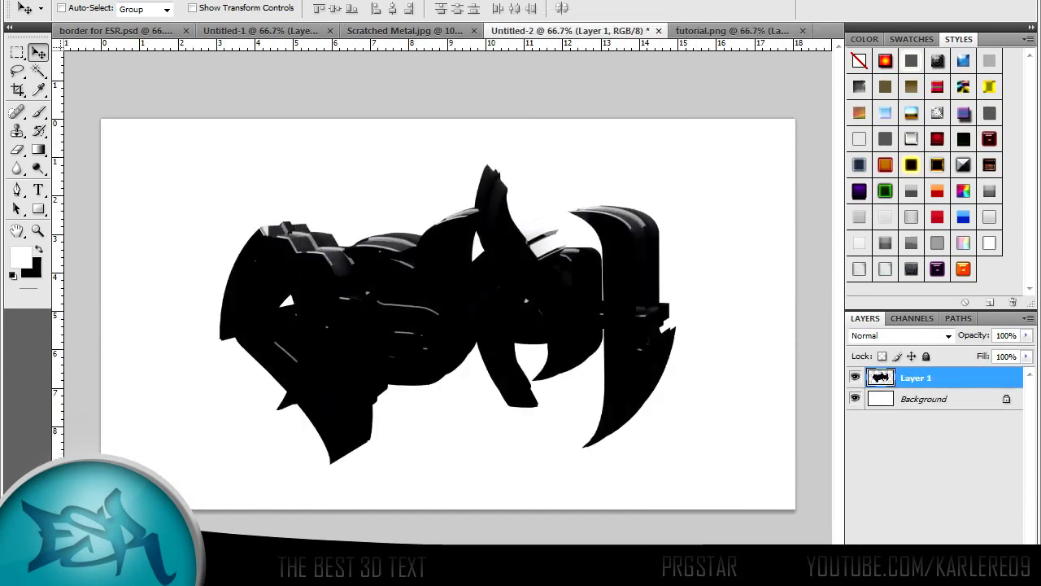
# - Add a Gradient Overlay layer style to Layer 1 and show its settings
pyautogui.rightClick(889, 378)
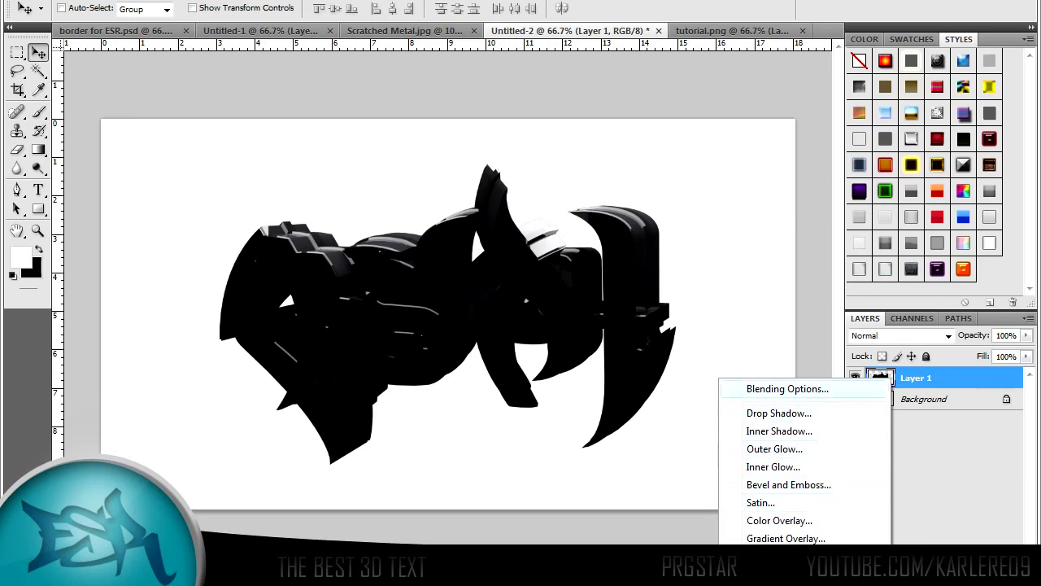
pyautogui.click(787, 388)
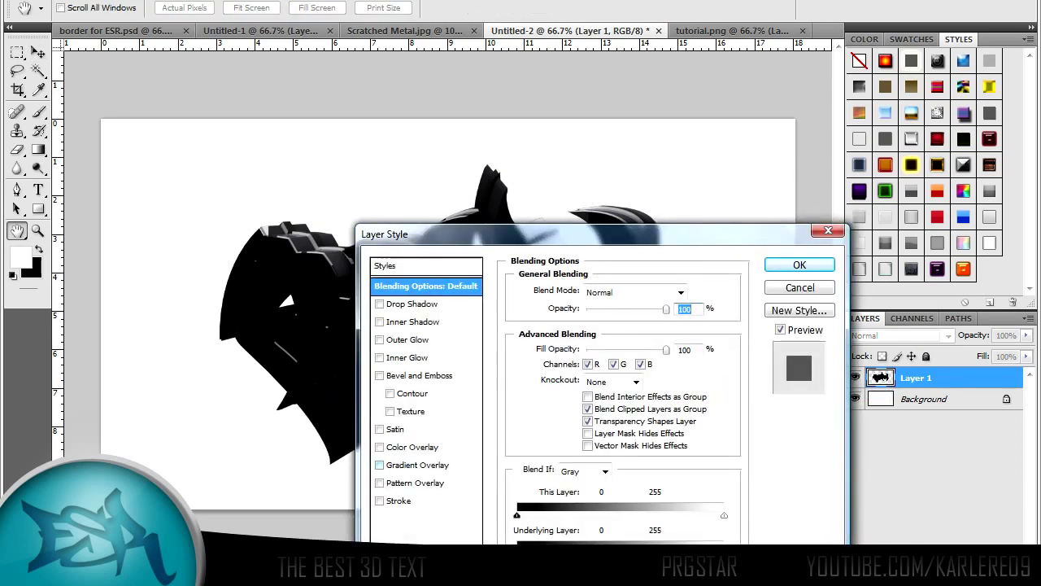
pyautogui.click(379, 464)
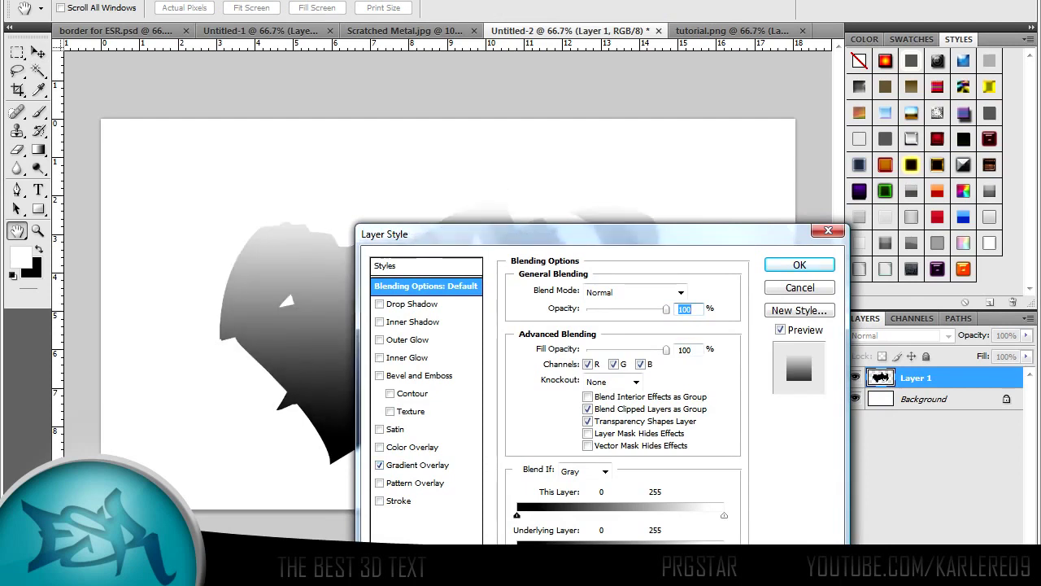
pyautogui.click(415, 464)
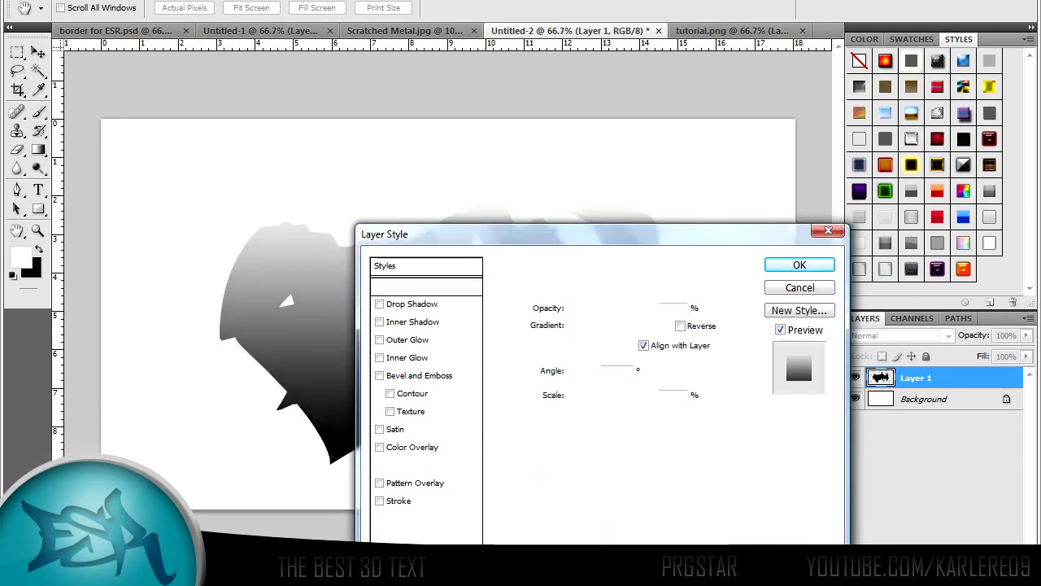
# - Change the black colour stop of the overlay gradient to a very dark grey
pyautogui.click(615, 325)
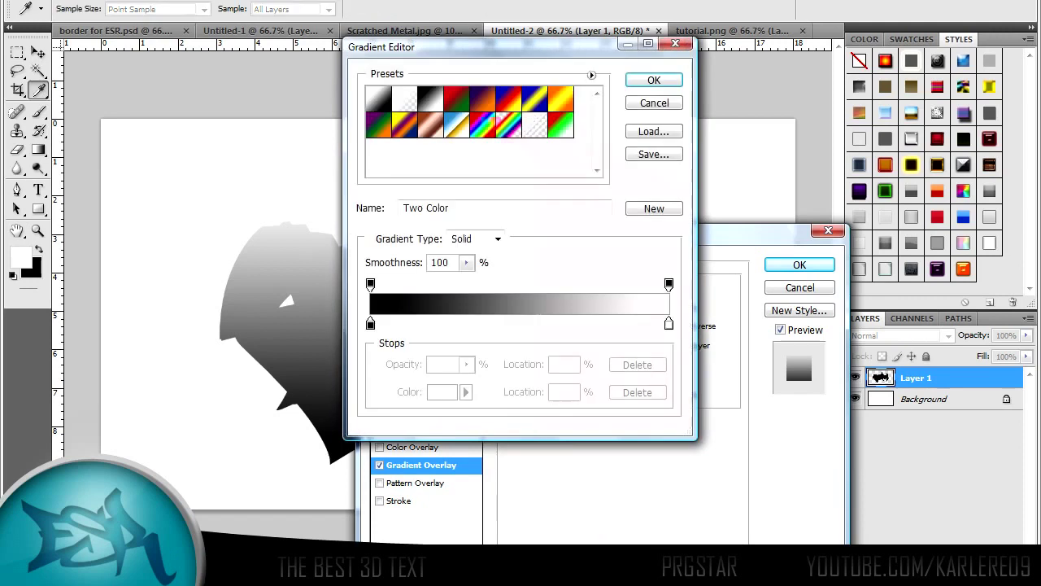
pyautogui.click(370, 324)
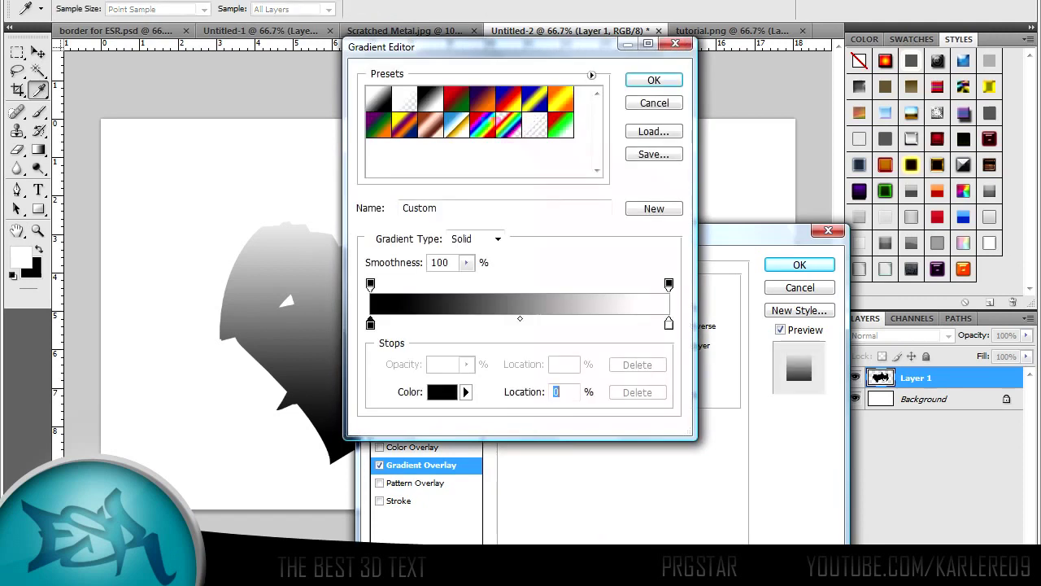
pyautogui.click(442, 392)
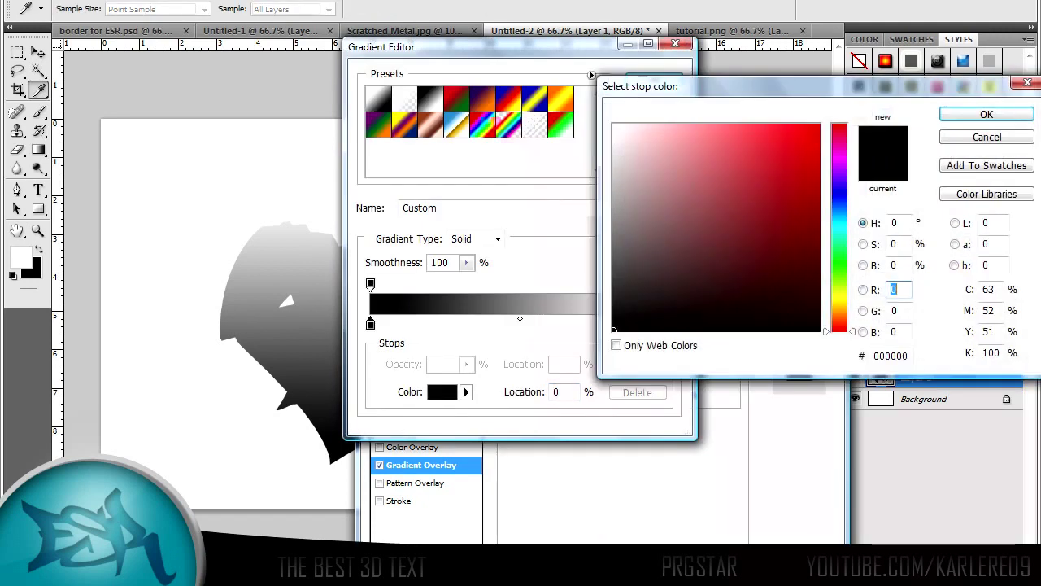
pyautogui.moveTo(633, 317)
pyautogui.mouseDown()
pyautogui.moveTo(623, 320)
pyautogui.moveTo(634, 313)
pyautogui.mouseUp()
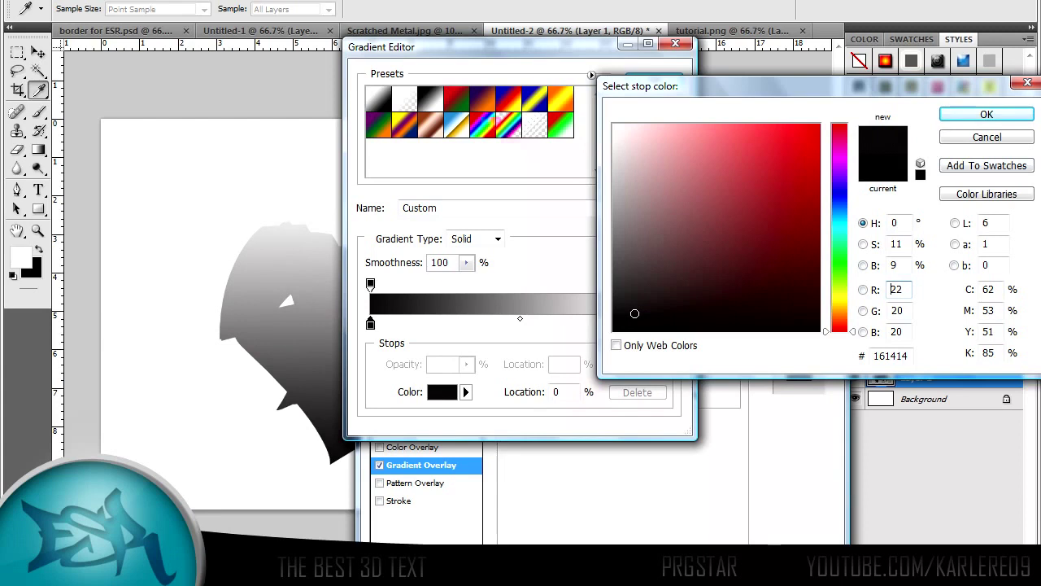
pyautogui.moveTo(635, 313); pyautogui.dragTo(632, 301)
pyautogui.click(987, 114)
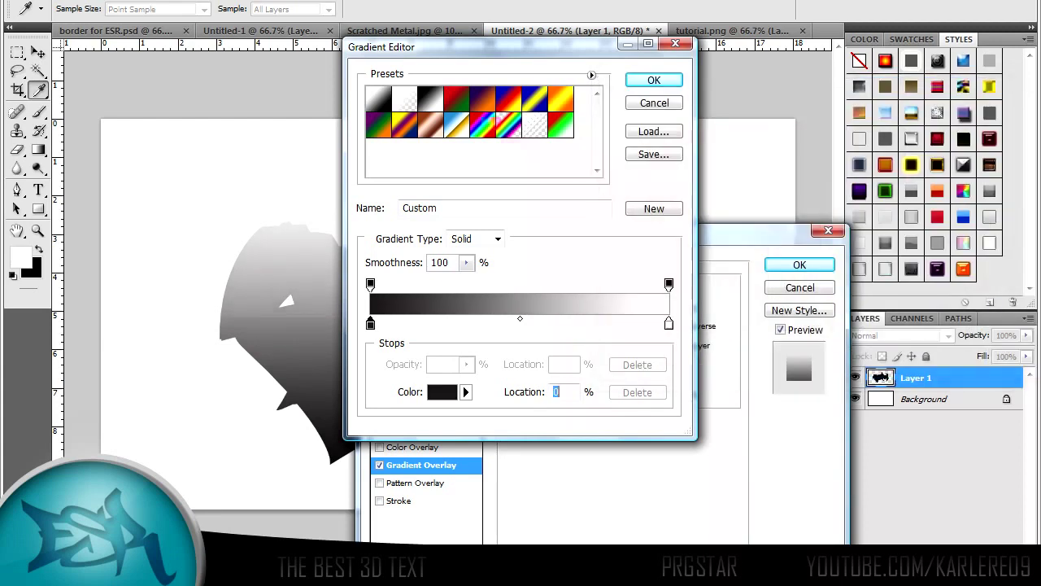
pyautogui.click(649, 75)
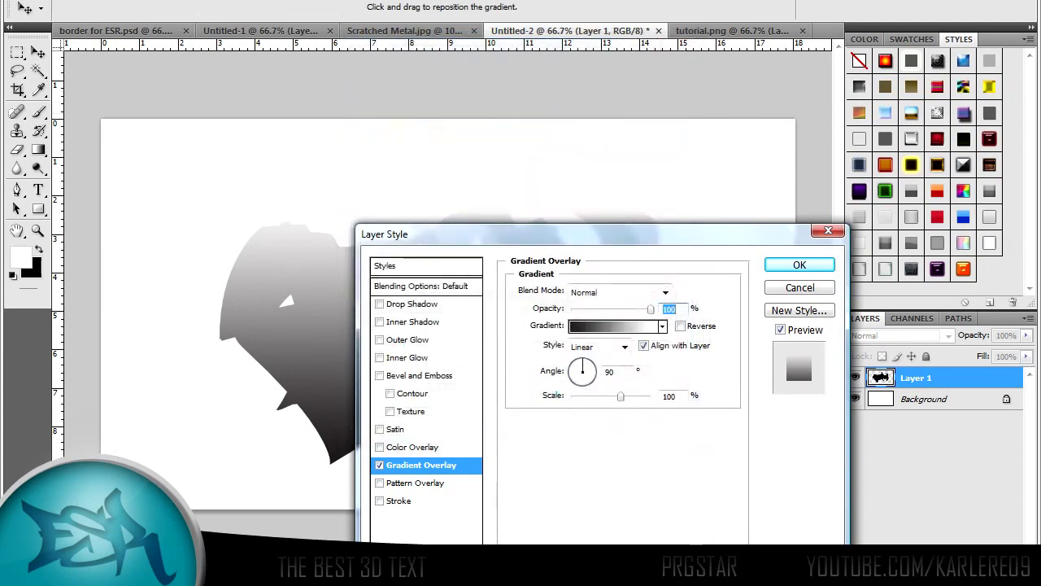
# - Set the Gradient Overlay to Overlay blend mode at 37% opacity and enable the Drop Shadow effect
pyautogui.click(621, 290)
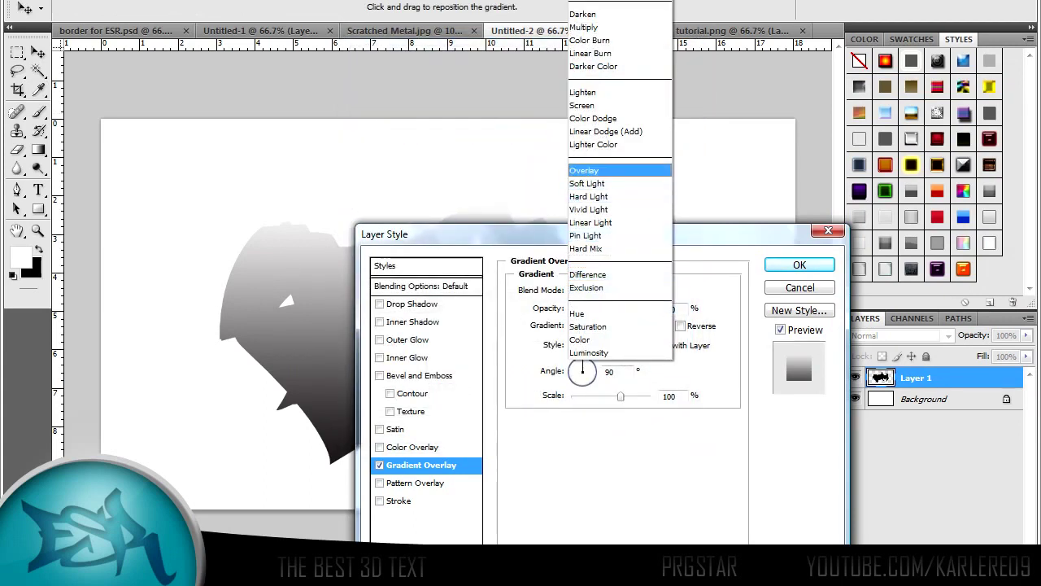
pyautogui.click(584, 170)
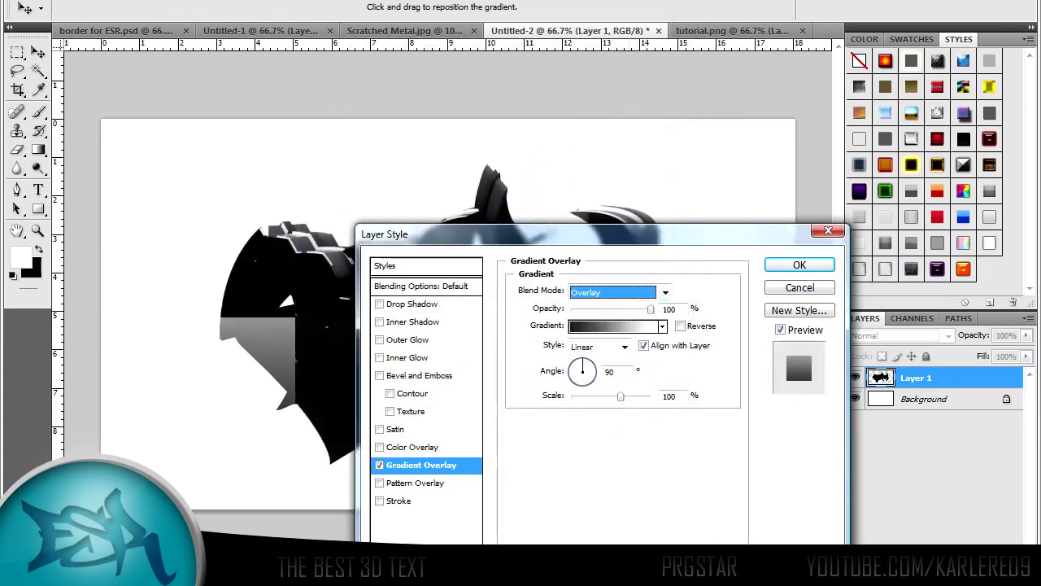
pyautogui.press('Tab')
pyautogui.write('37')
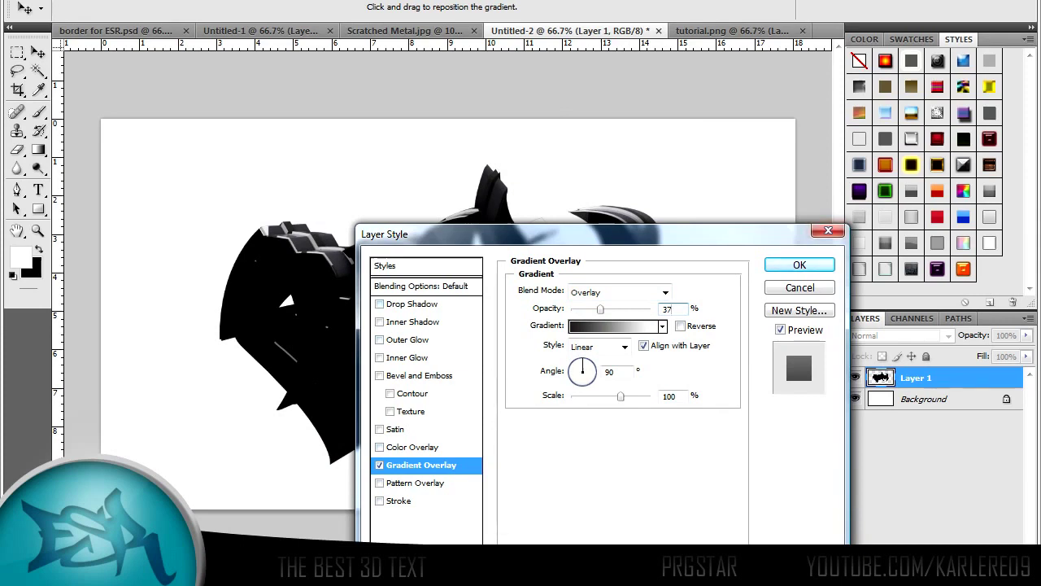
pyautogui.click(379, 304)
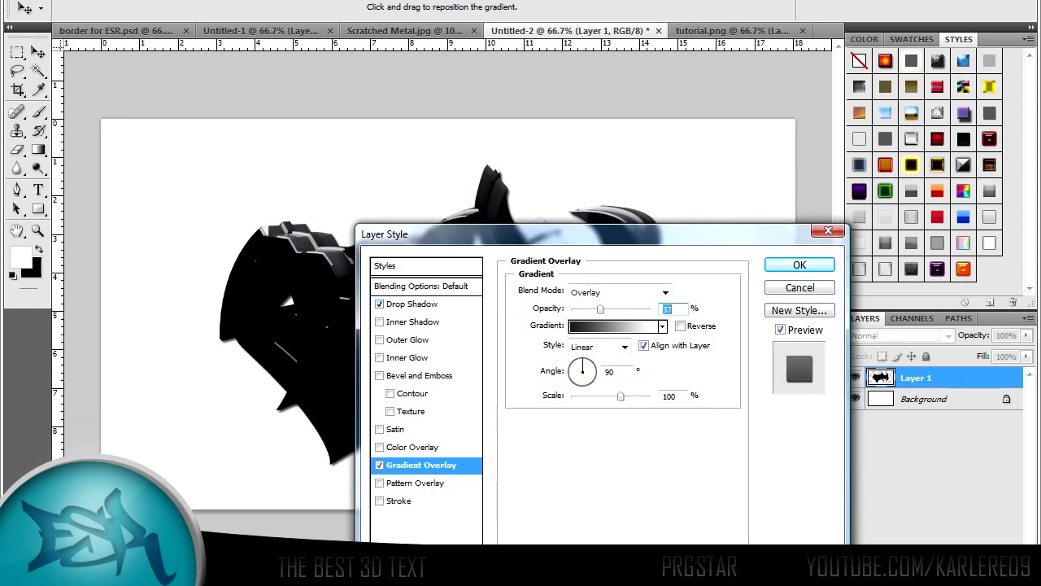
# - Set the Drop Shadow to a size of 32 px and a spread of 11%, and apply the layer style
pyautogui.click(414, 304)
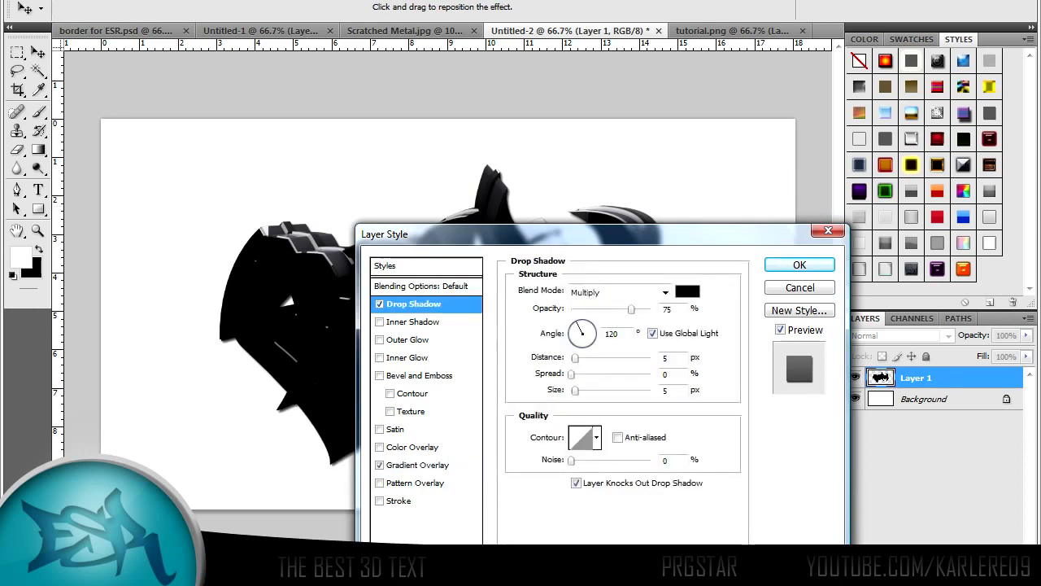
pyautogui.moveTo(575, 391); pyautogui.dragTo(584, 391)
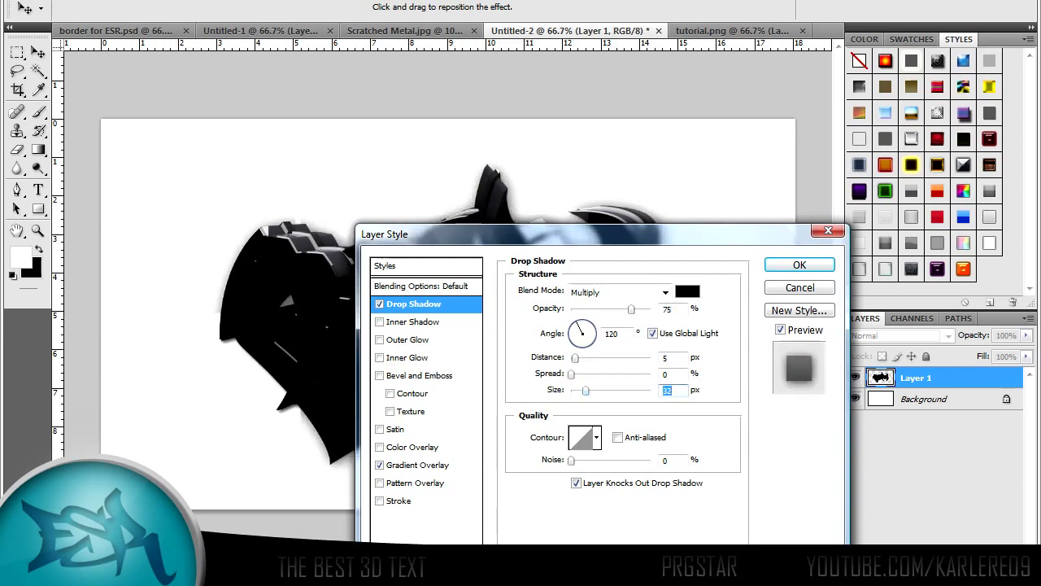
pyautogui.moveTo(571, 373); pyautogui.dragTo(580, 374)
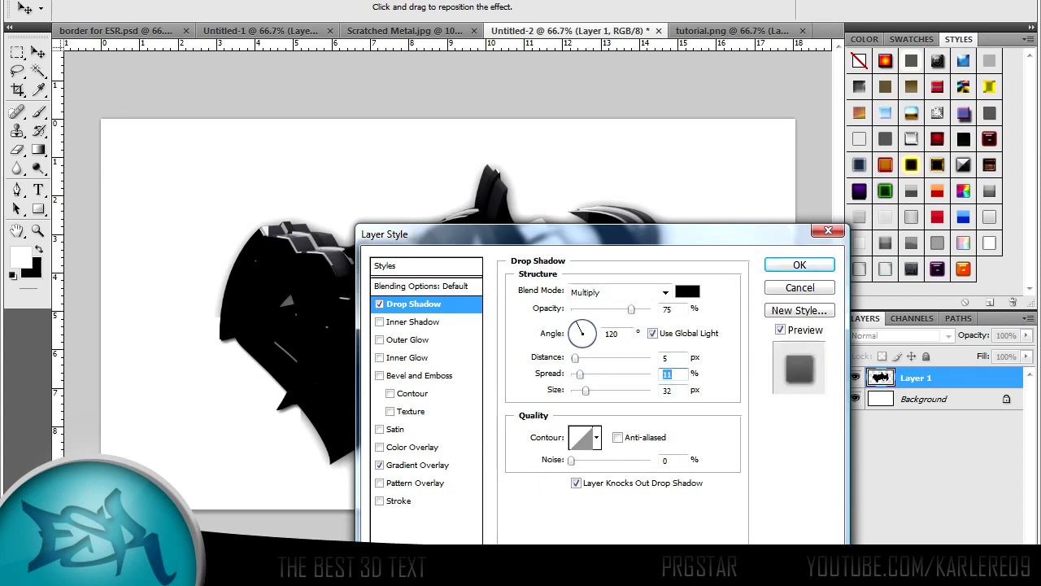
pyautogui.moveTo(569, 233); pyautogui.dragTo(583, 296)
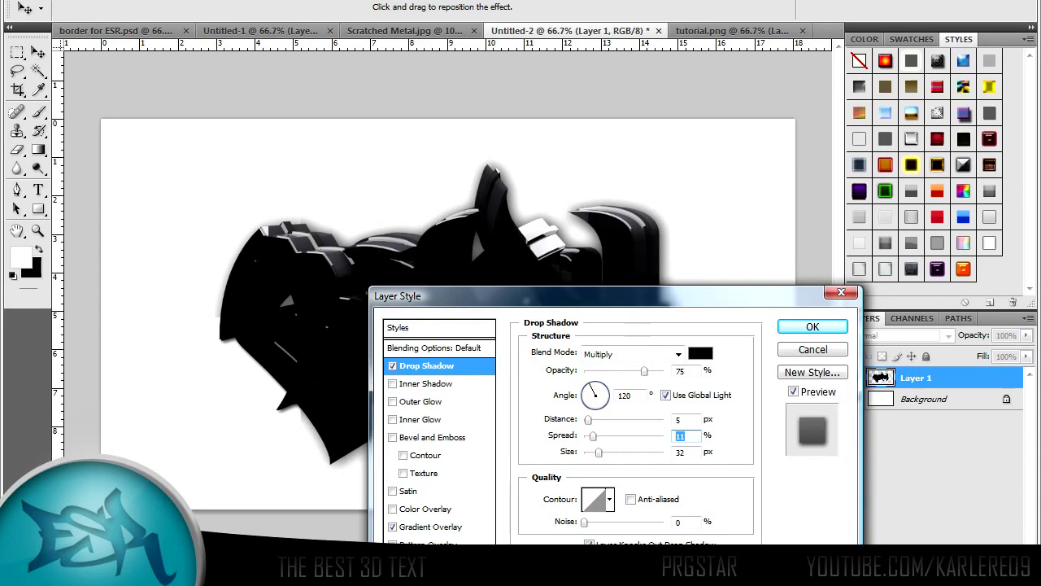
pyautogui.press('Return')
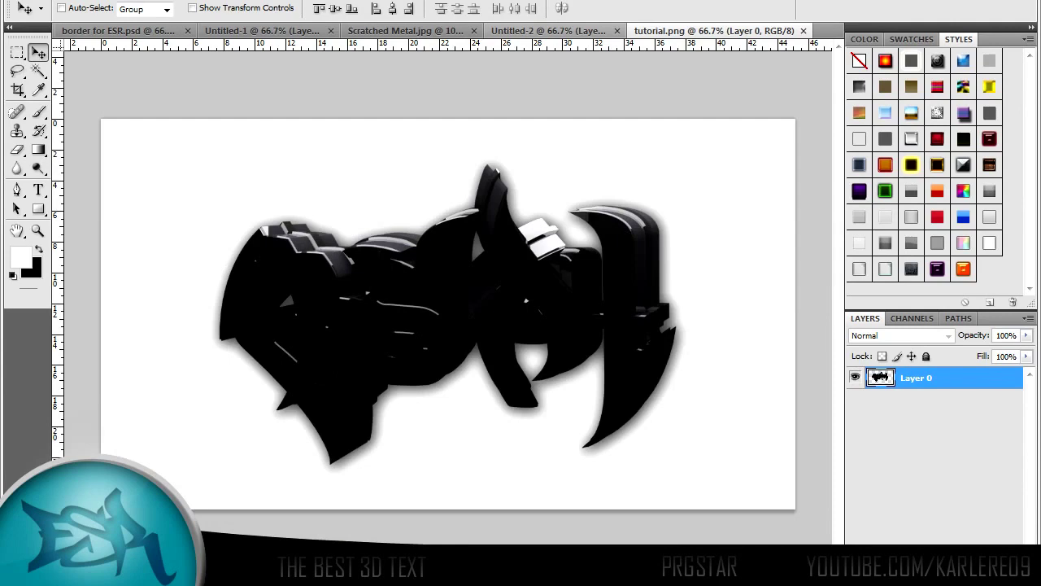
# - Paste the copied scratched metal texture onto a new layer in Untitled-2 and move it over the right-hand part of the text
pyautogui.hotkey('ctrl', 'shift', 'Tab')
pyautogui.hotkey('ctrl', 'alt', 'shift', 'n')
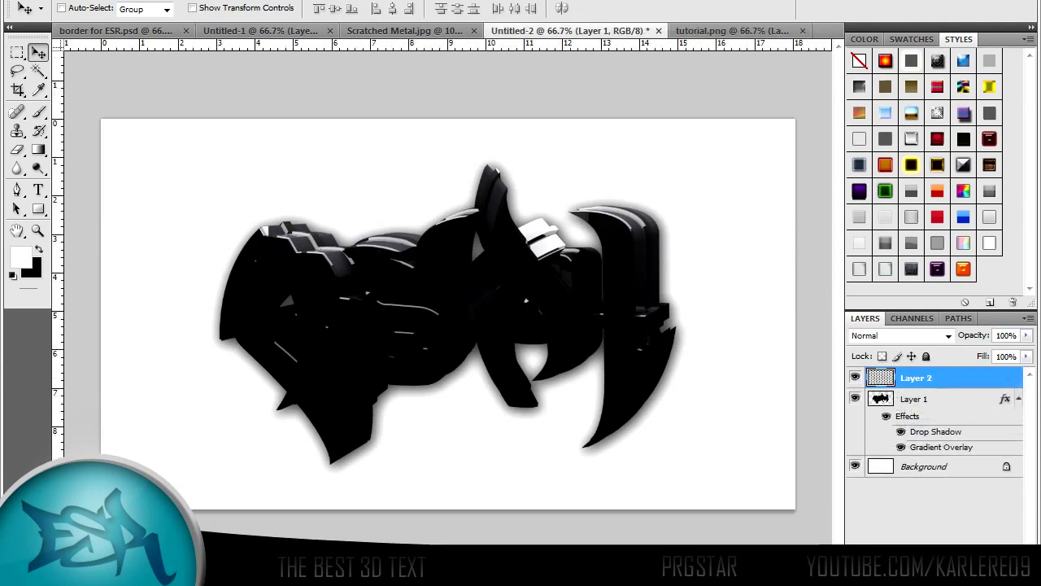
pyautogui.hotkey('ctrl', 'v')
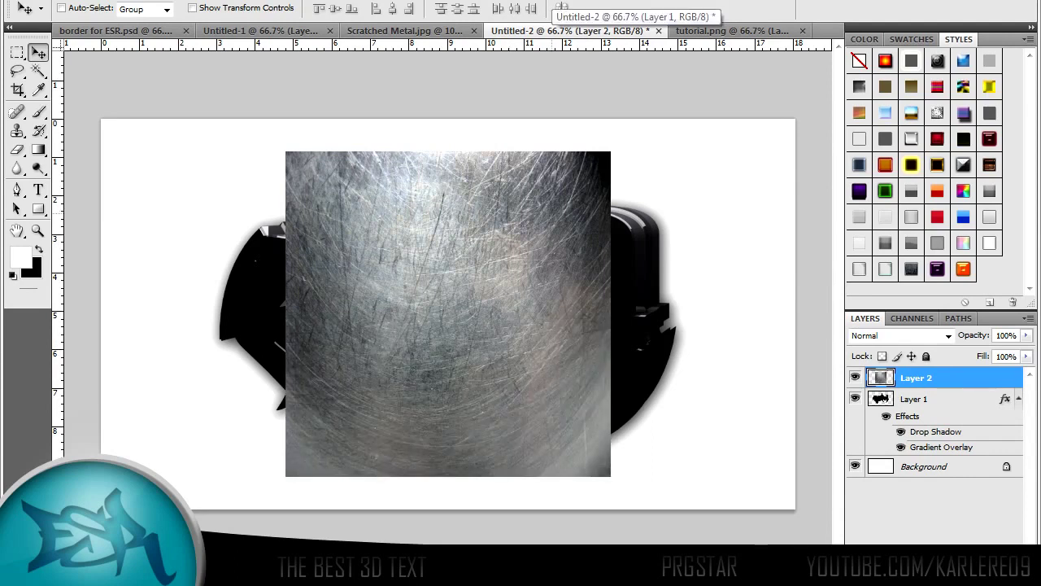
pyautogui.moveTo(551, 213); pyautogui.dragTo(594, 213)
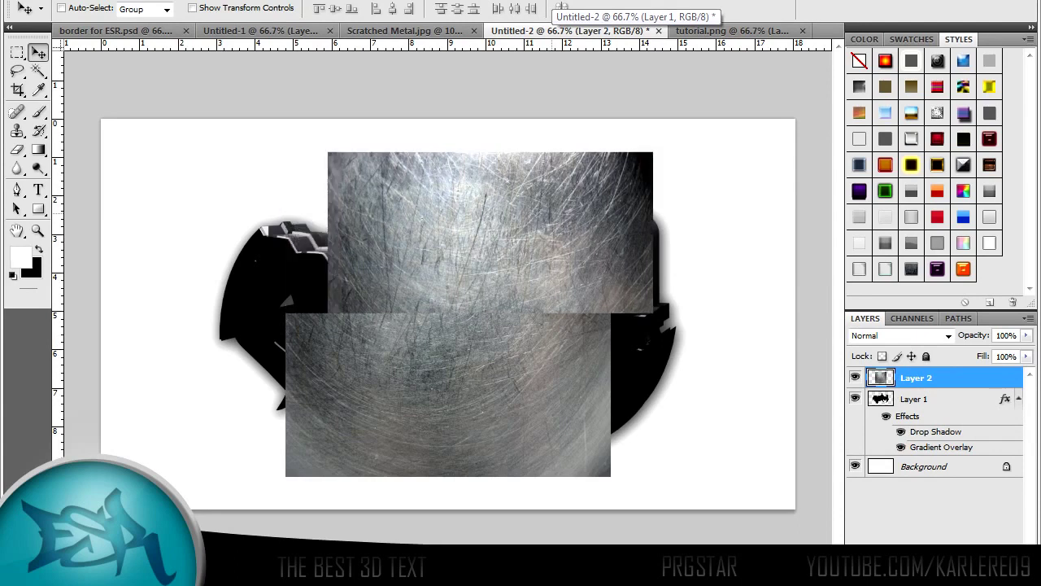
pyautogui.moveTo(552, 213); pyautogui.dragTo(602, 211)
pyautogui.hotkey('shift', 'Right')
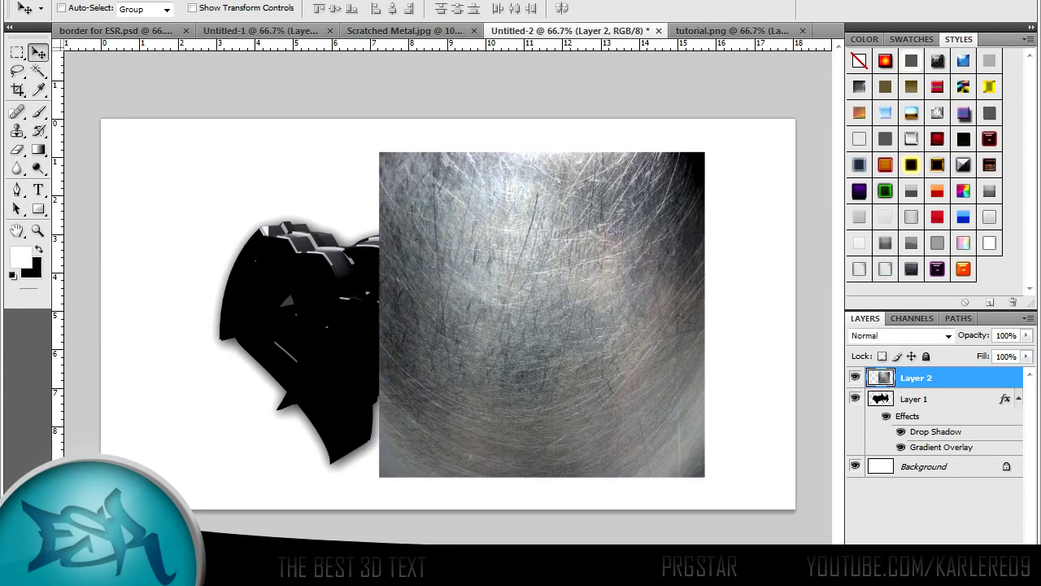
# - Clip the metal texture layer to Layer 1 and set its blend mode to Overlay
pyautogui.hotkey('ctrl', 'alt', 'g')
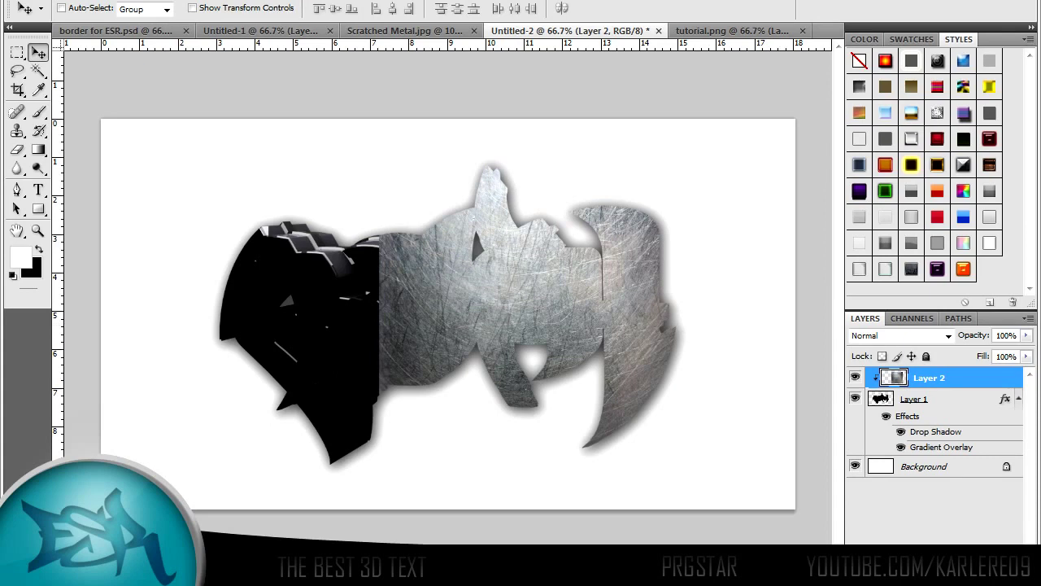
pyautogui.click(928, 336)
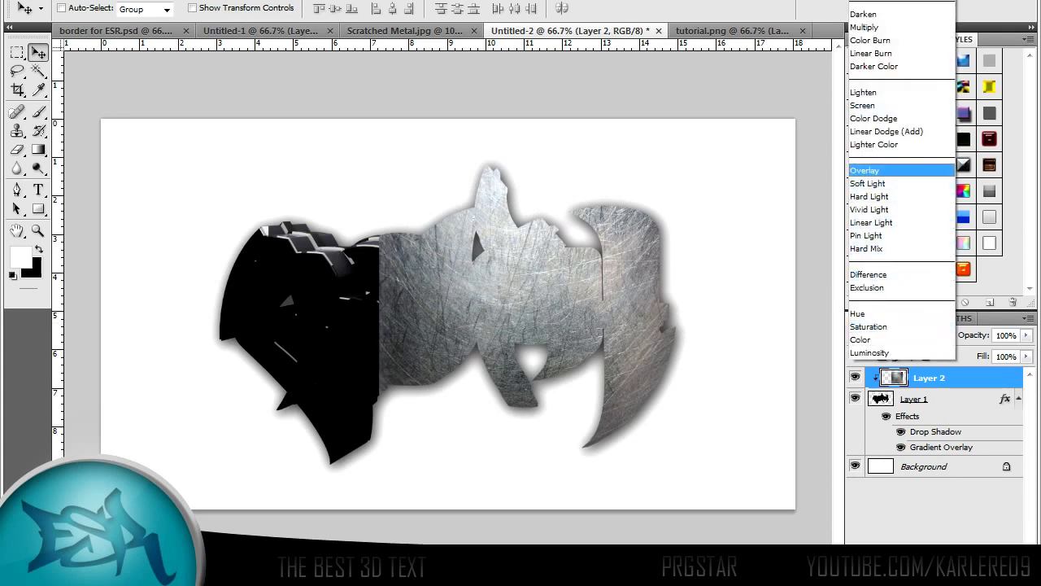
pyautogui.click(902, 171)
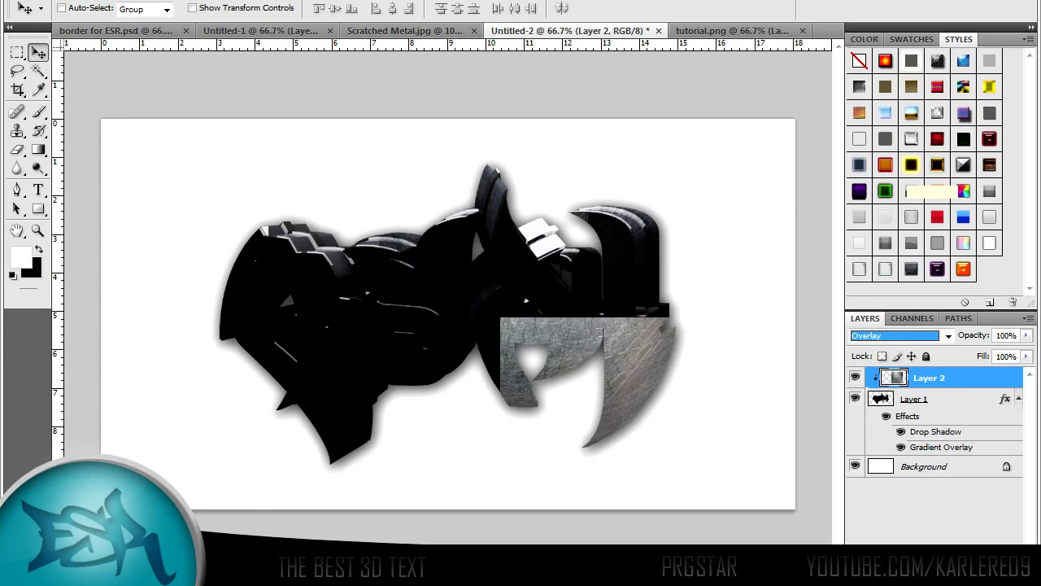
# - Duplicate Layer 2 as Layer 2 copy within the same document and flip the copy horizontally
pyautogui.rightClick(968, 377)
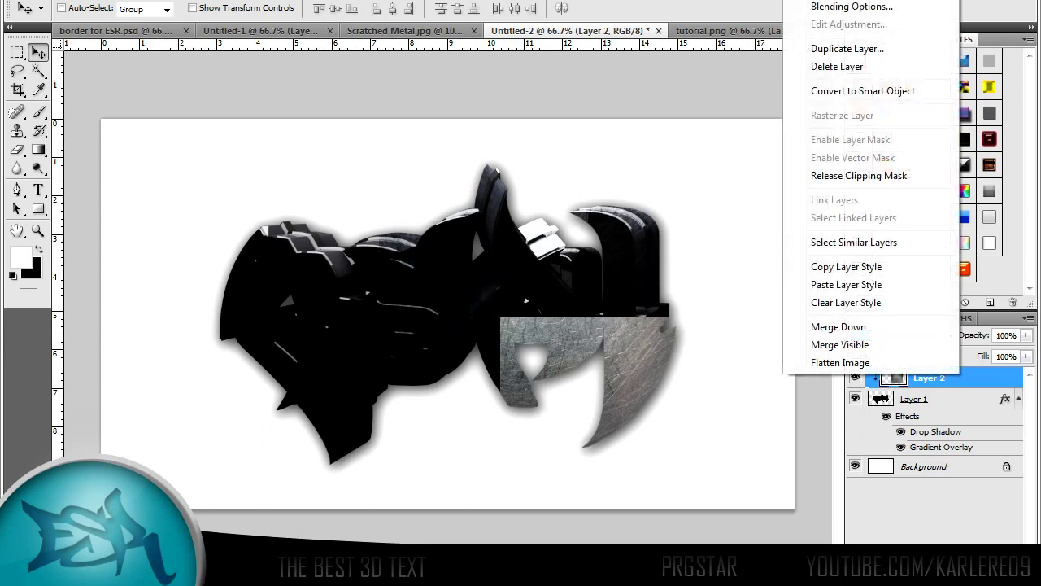
pyautogui.click(838, 48)
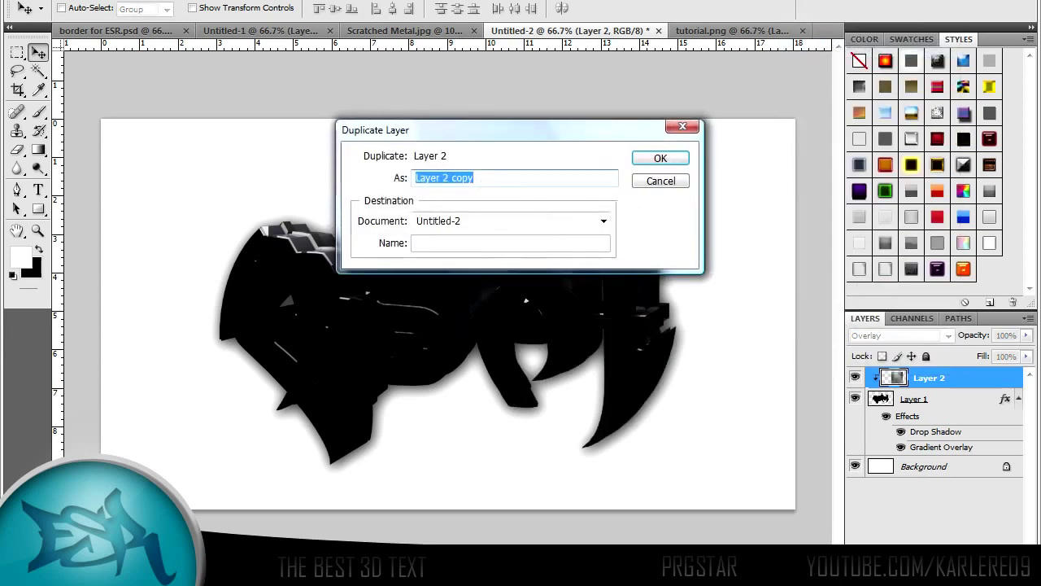
pyautogui.press('Return')
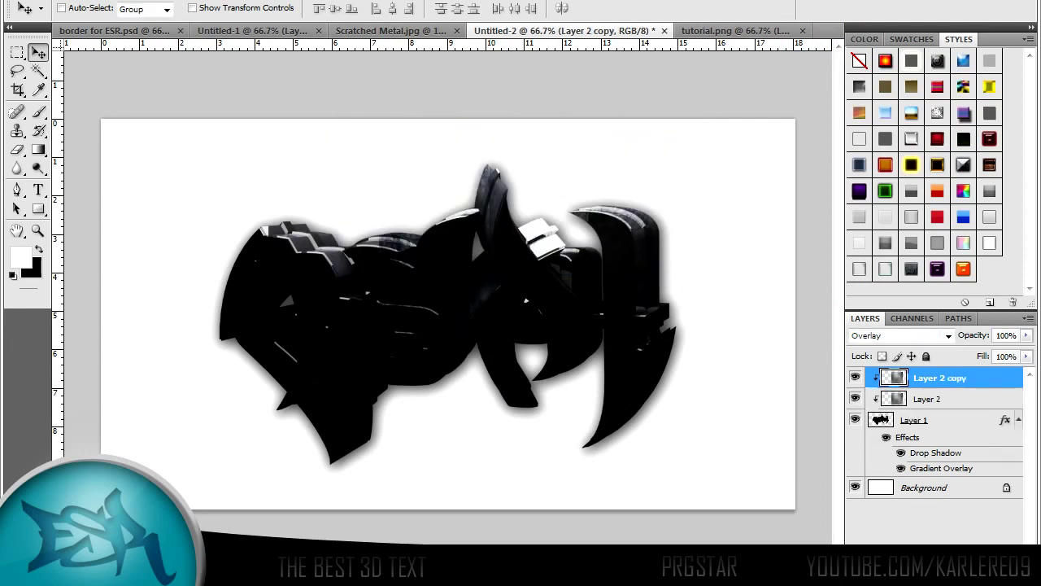
pyautogui.click(74, 0)
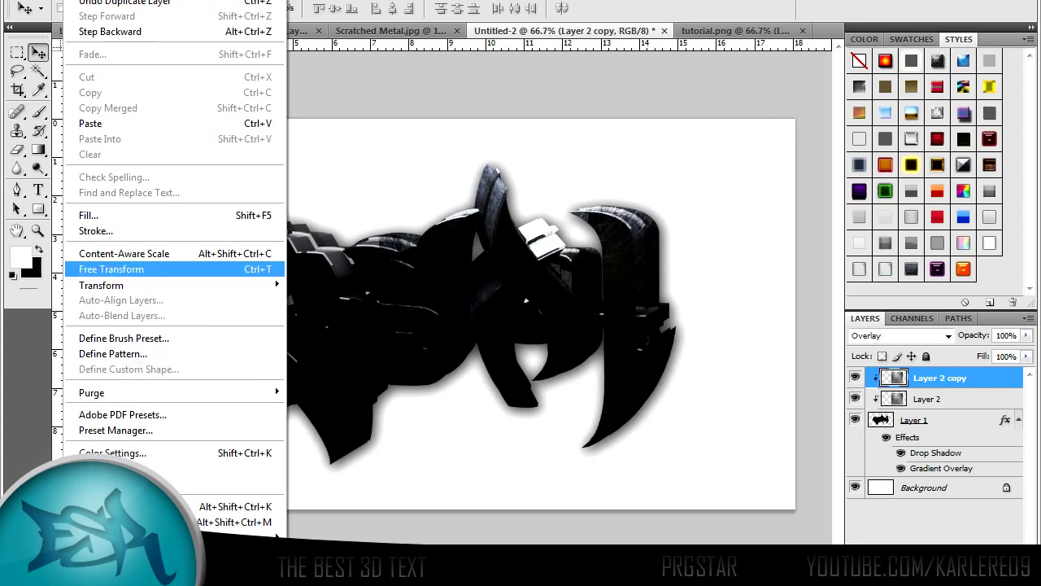
pyautogui.moveTo(175, 285)
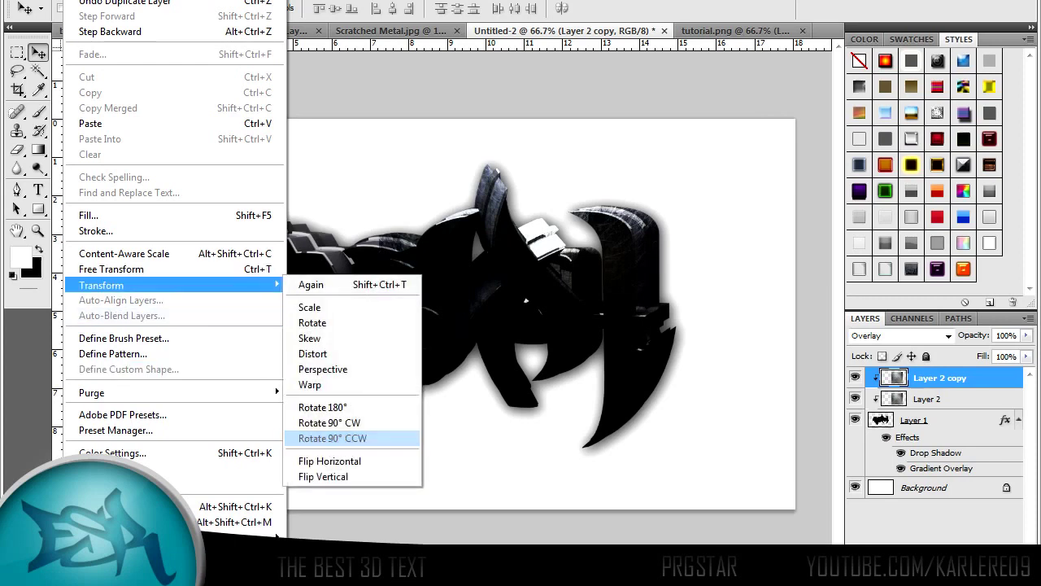
pyautogui.click(329, 462)
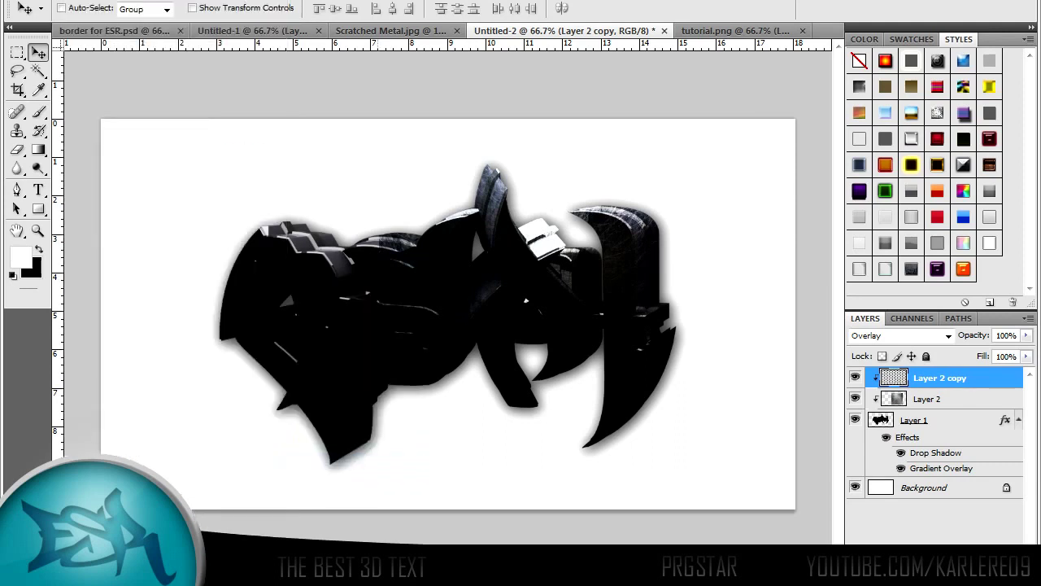